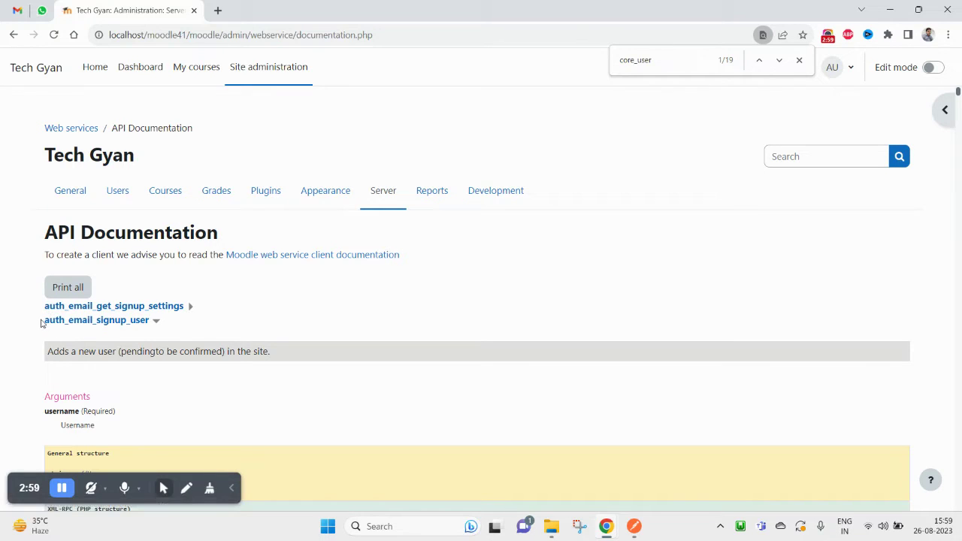
- Select the auth_email_signup_user function name in Moodle's API documentation
{"action": "left_click_drag", "start_coordinate": [43, 320], "coordinate": [149, 325]}
{"action": "key", "text": "ctrl+c"}
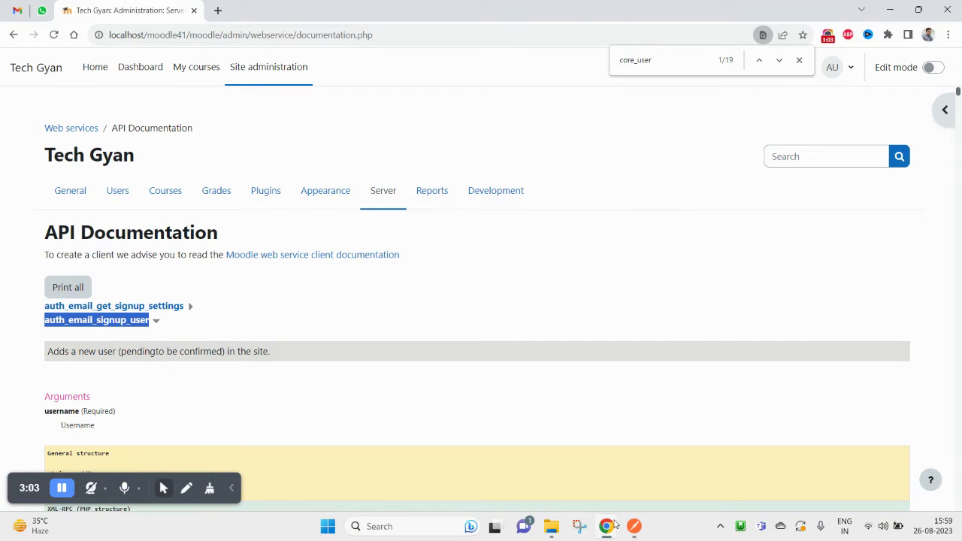
- Replace the URL's wsfunction value with auth_email_signup_user in the Postman request
{"action": "left_click", "coordinate": [634, 526]}
{"action": "left_click", "coordinate": [748, 99]}
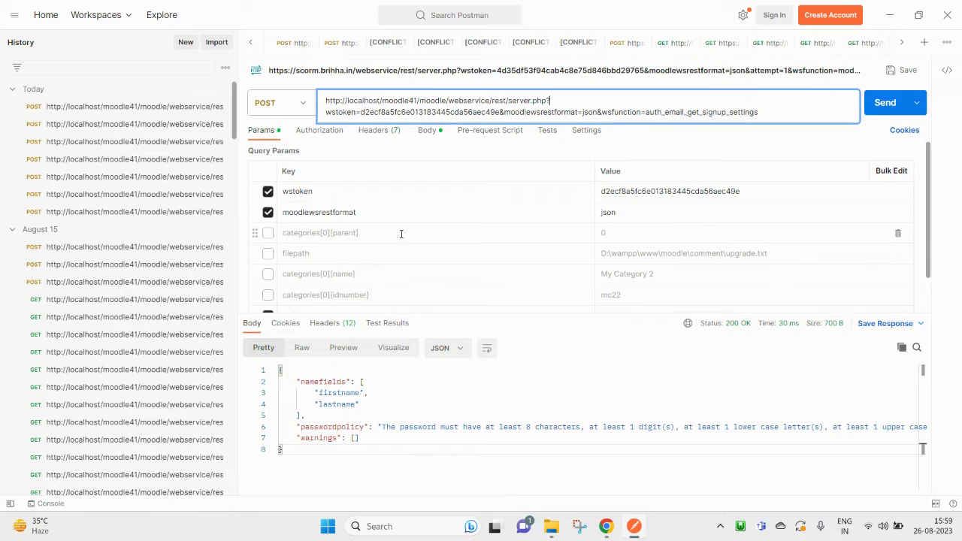
{"action": "scroll", "coordinate": [346, 282], "scroll_direction": "down", "scroll_amount": 1}
{"action": "left_click", "coordinate": [662, 275]}
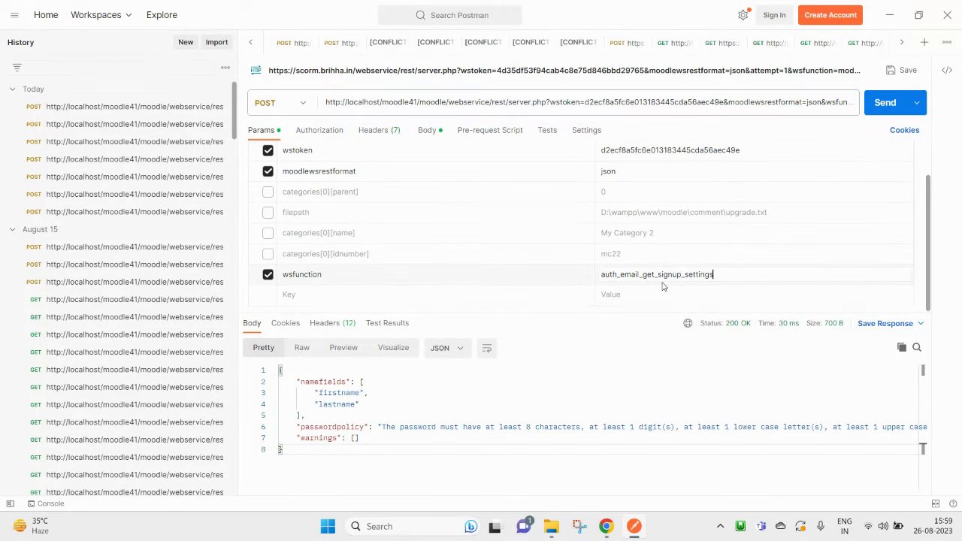
{"action": "double_click", "coordinate": [662, 274]}
{"action": "left_click", "coordinate": [761, 118]}
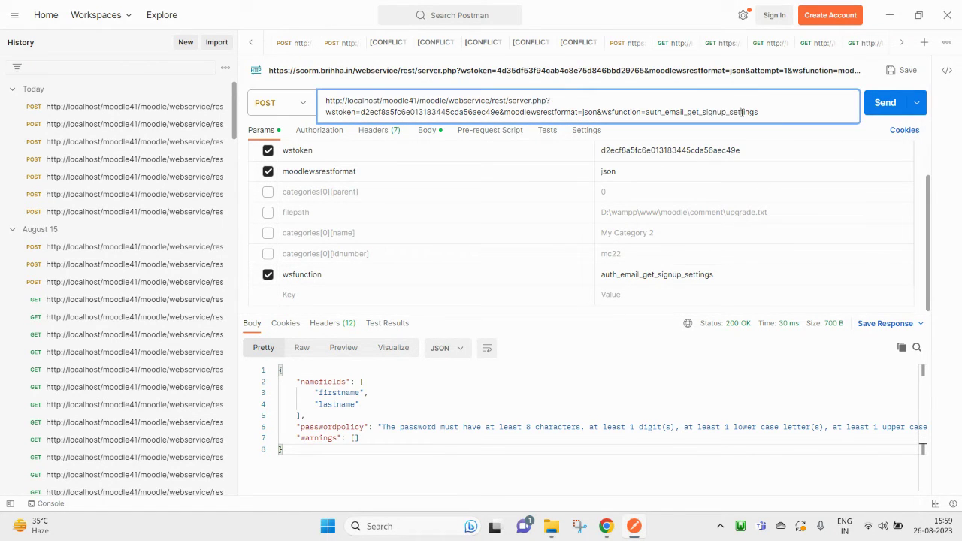
{"action": "double_click", "coordinate": [743, 112]}
{"action": "key", "text": "ctrl+v"}
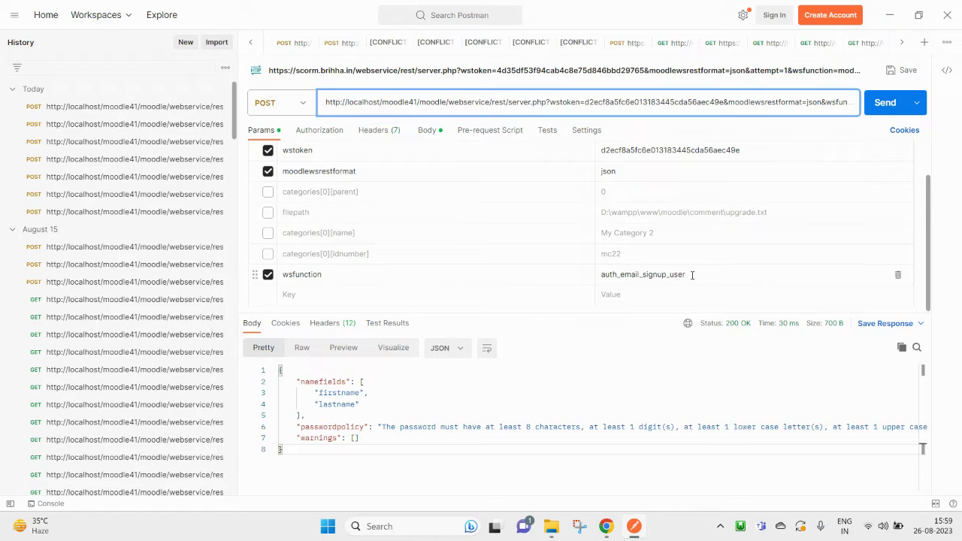
- Send the request and check the invalid_parameter_exception response
{"action": "left_click", "coordinate": [875, 107]}
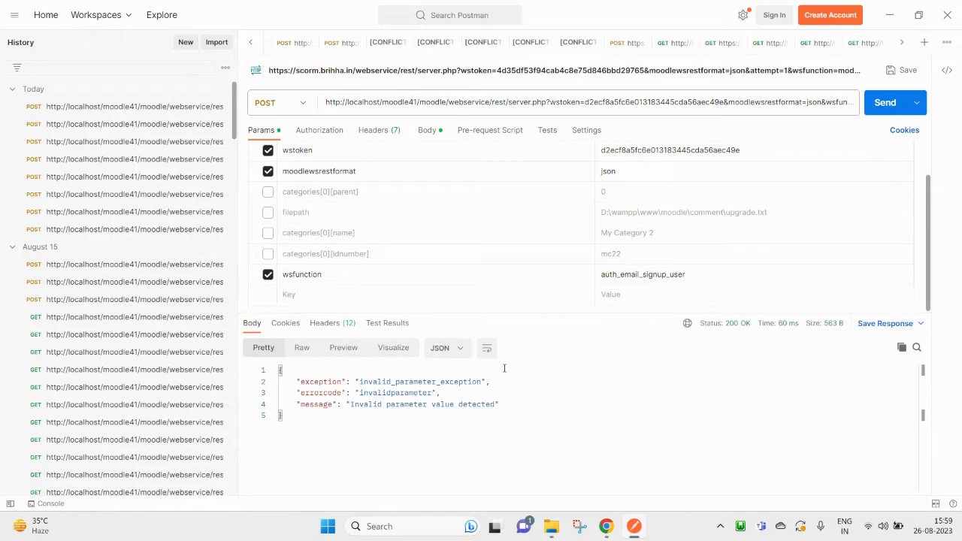
{"action": "double_click", "coordinate": [394, 381]}
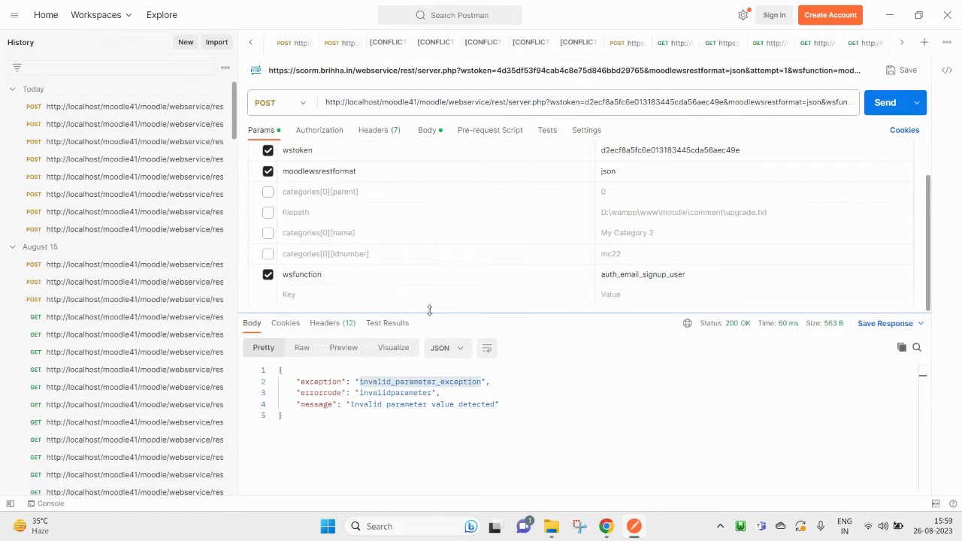
{"action": "key", "text": "alt+Tab"}
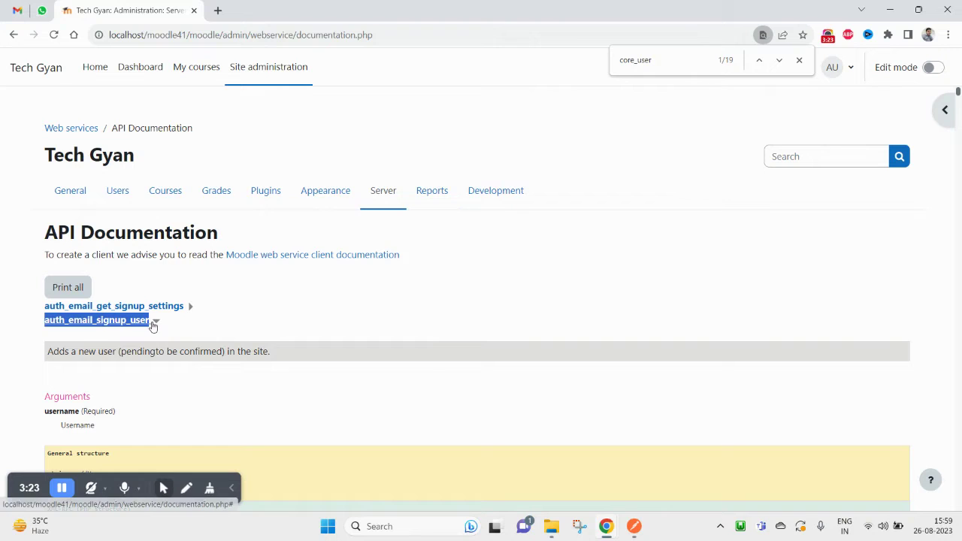
- Open auth_email_signup_user's Arguments list and copy the 'username' argument name
{"action": "left_click", "coordinate": [155, 322]}
{"action": "left_click", "coordinate": [156, 322]}
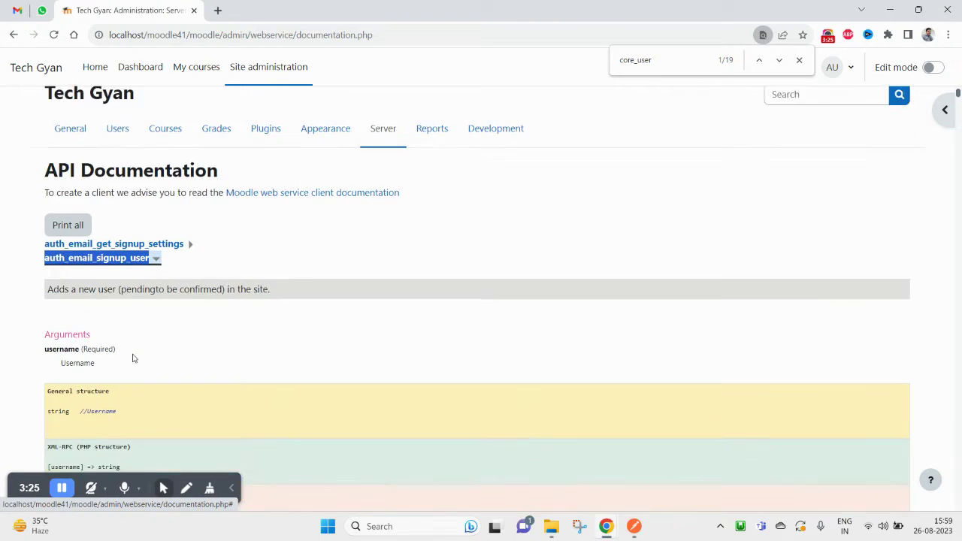
{"action": "scroll", "coordinate": [133, 359], "scroll_direction": "down", "scroll_amount": 3}
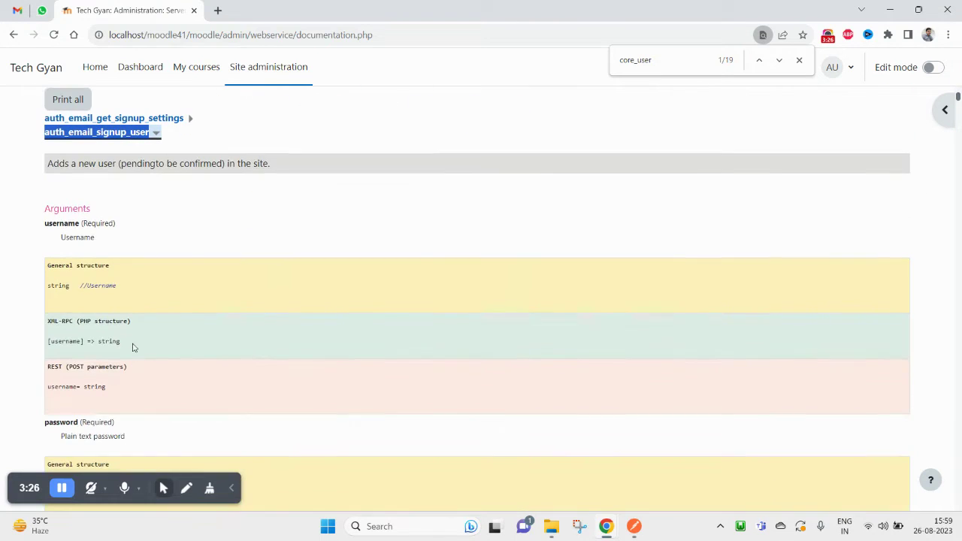
{"action": "triple_click", "coordinate": [54, 222]}
{"action": "left_click", "coordinate": [54, 235]}
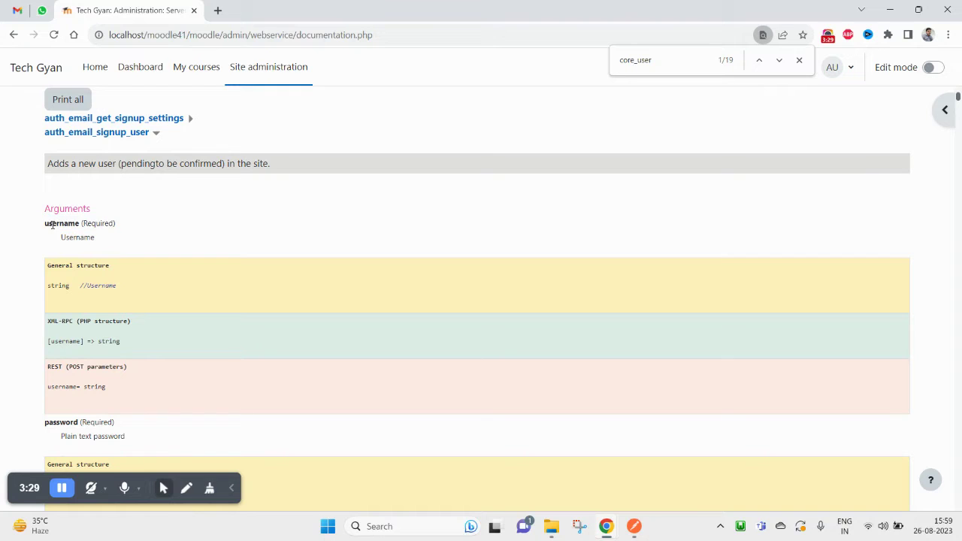
{"action": "double_click", "coordinate": [53, 223]}
{"action": "key", "text": "ctrl+c"}
{"action": "key", "text": "alt+Tab"}
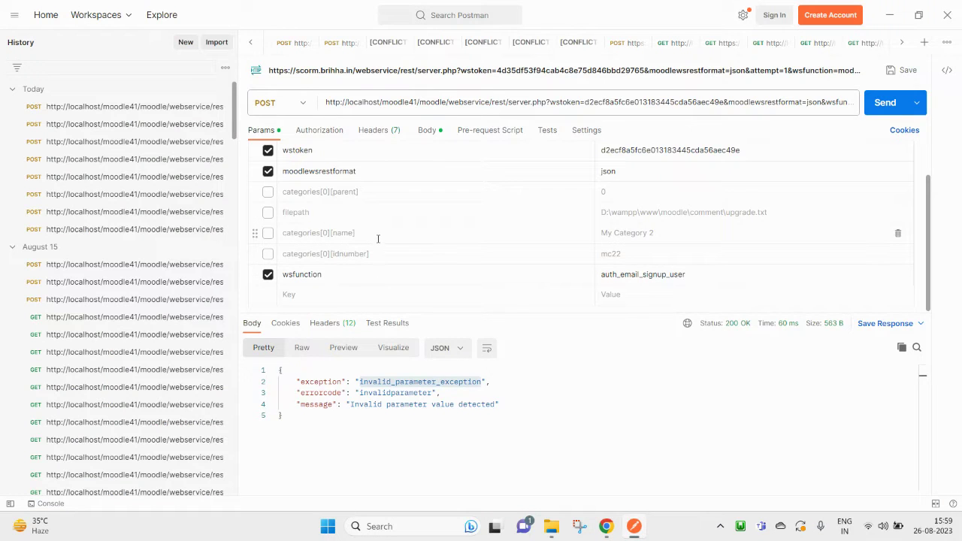
- Rename the categories[0][parent] parameter to username, enable it, and set its value to myusername
{"action": "scroll", "coordinate": [357, 268], "scroll_direction": "up", "scroll_amount": 2}
{"action": "triple_click", "coordinate": [380, 233]}
{"action": "key", "text": "ctrl+v"}
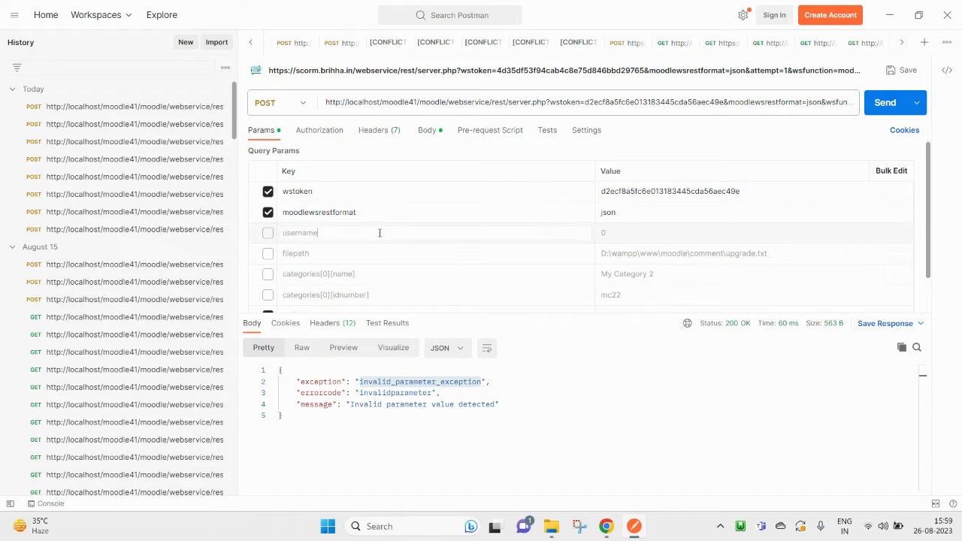
{"action": "left_click", "coordinate": [269, 233]}
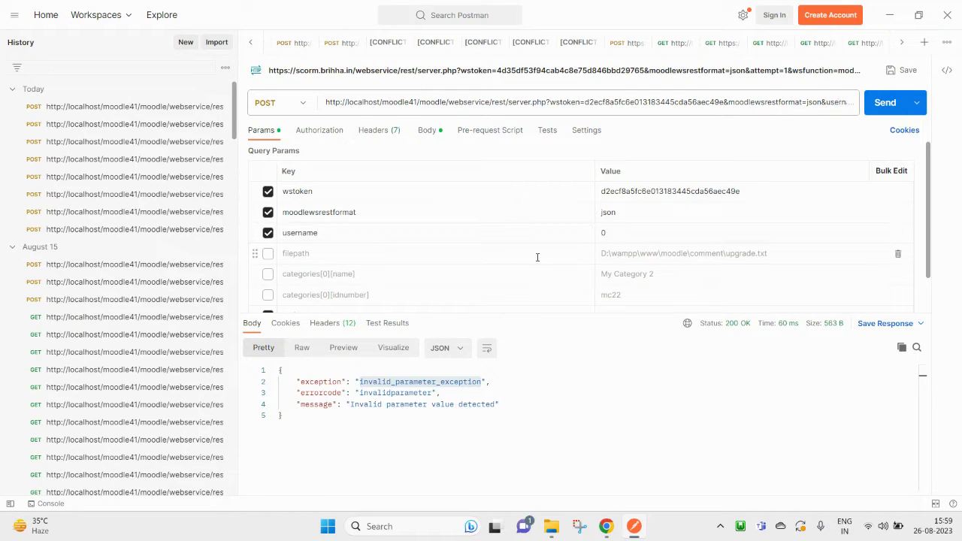
{"action": "left_click", "coordinate": [618, 230]}
{"action": "type", "text": "myusername01"}
{"action": "key", "text": "ctrl+a"}
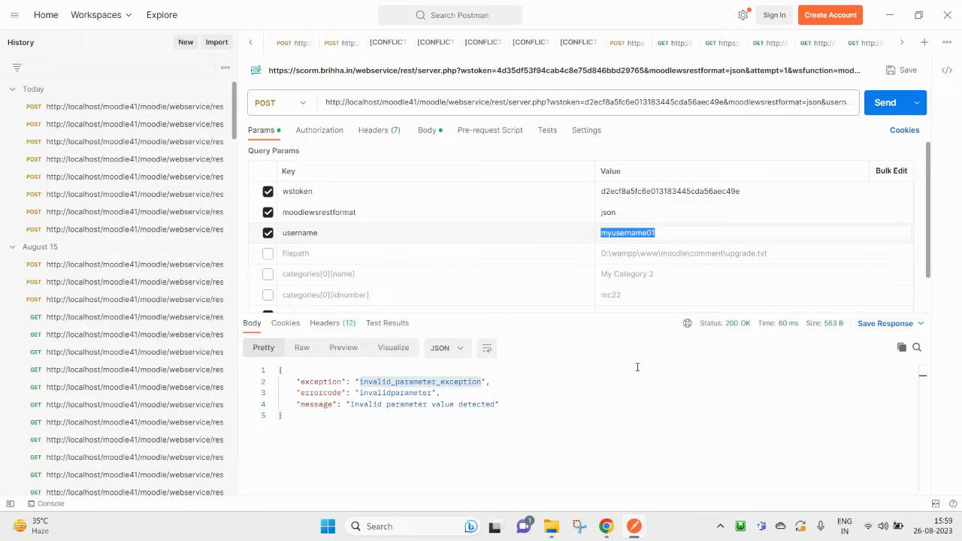
{"action": "key", "text": "alt+Tab"}
- Find the password argument in the docs, described as 'Plain text password'
{"action": "scroll", "coordinate": [118, 326], "scroll_direction": "up", "scroll_amount": 1}
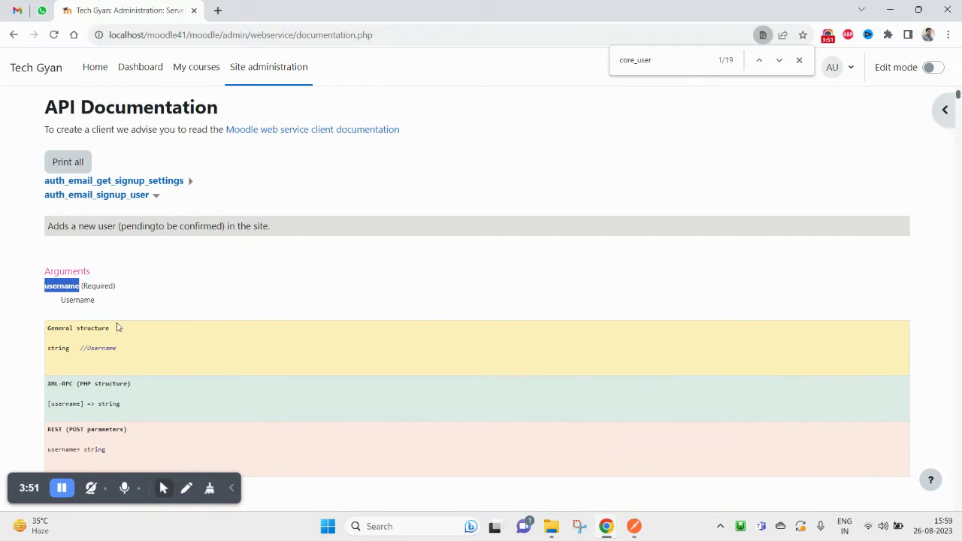
{"action": "scroll", "coordinate": [113, 323], "scroll_direction": "down", "scroll_amount": 1}
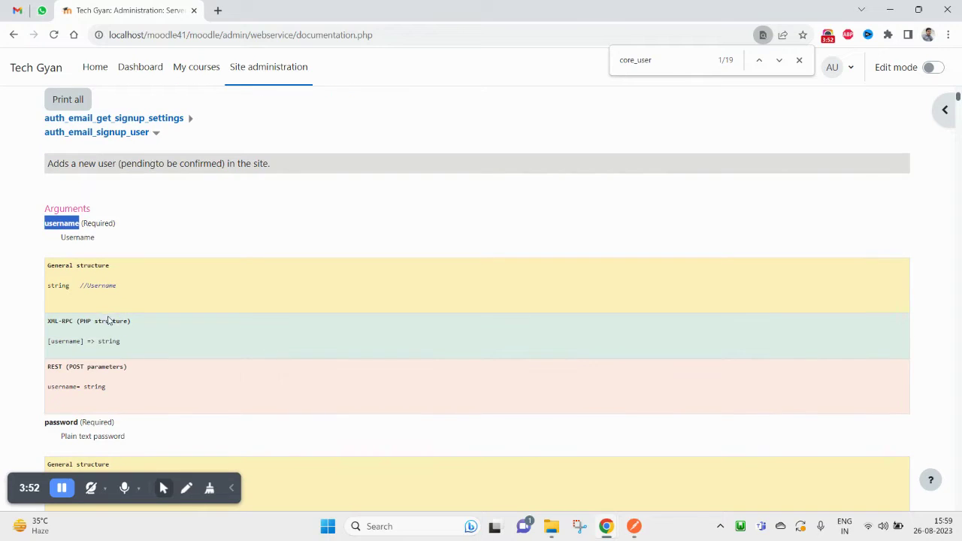
{"action": "triple_click", "coordinate": [94, 223]}
{"action": "scroll", "coordinate": [107, 394], "scroll_direction": "down", "scroll_amount": 2}
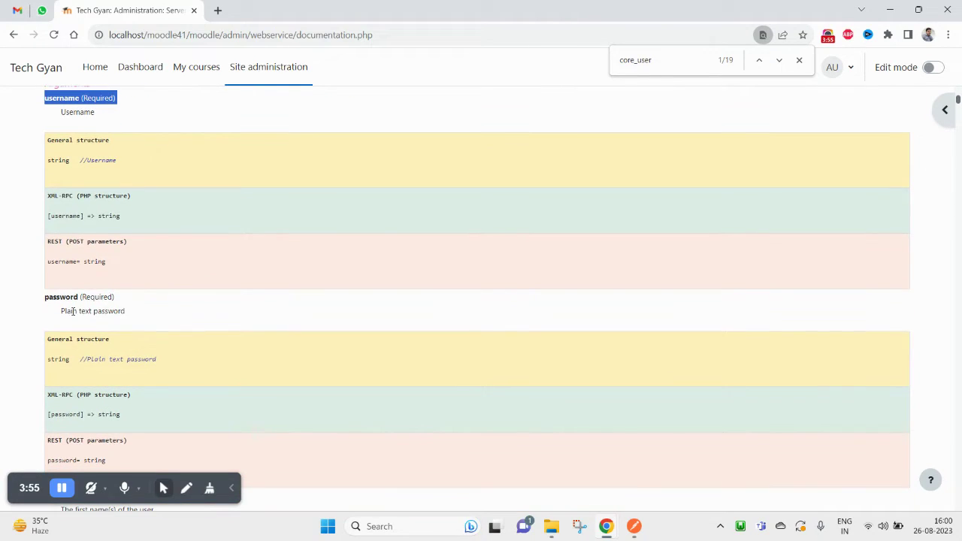
{"action": "double_click", "coordinate": [64, 296]}
{"action": "left_click", "coordinate": [175, 322]}
{"action": "left_click_drag", "start_coordinate": [45, 298], "coordinate": [77, 299]}
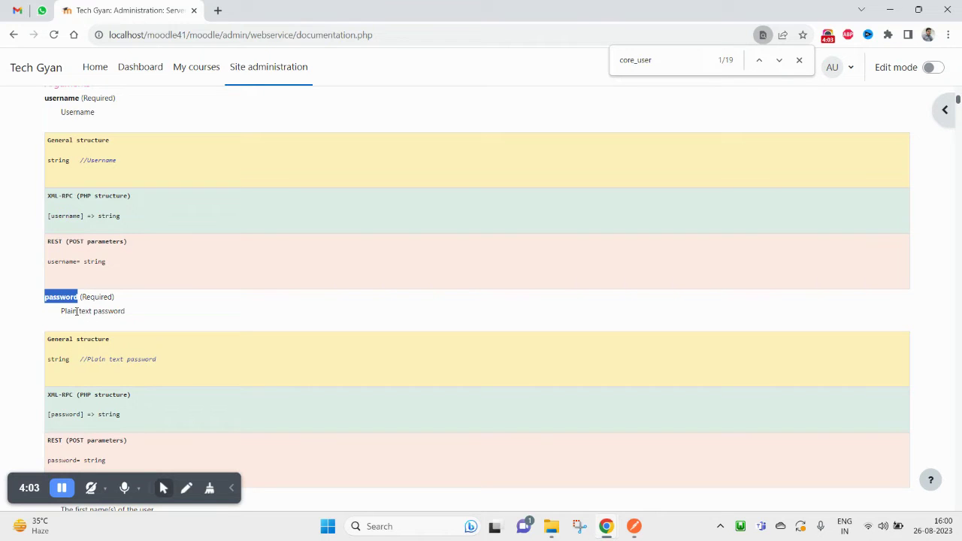
{"action": "left_click_drag", "start_coordinate": [61, 311], "coordinate": [136, 316]}
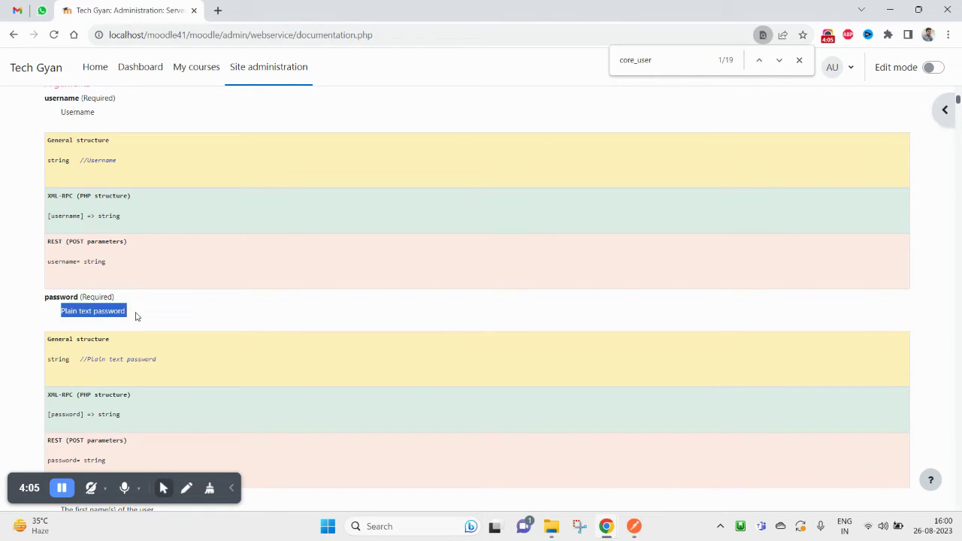
{"action": "key", "text": "alt+Tab"}
{"action": "left_click", "coordinate": [310, 255]}
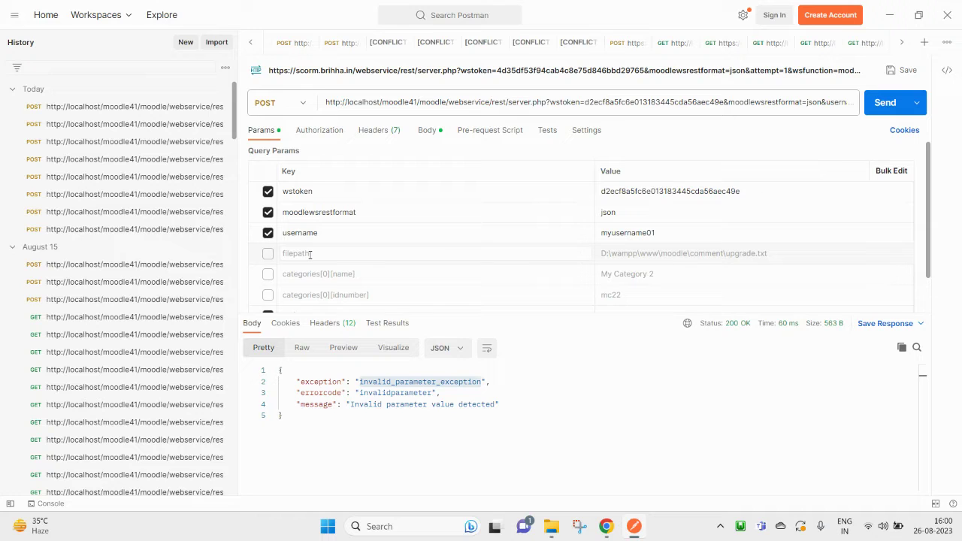
- Enable the filepath row, rename its key to password, and replace its value with a sample password
{"action": "left_click", "coordinate": [268, 254]}
{"action": "double_click", "coordinate": [301, 254]}
{"action": "type", "text": "password"}
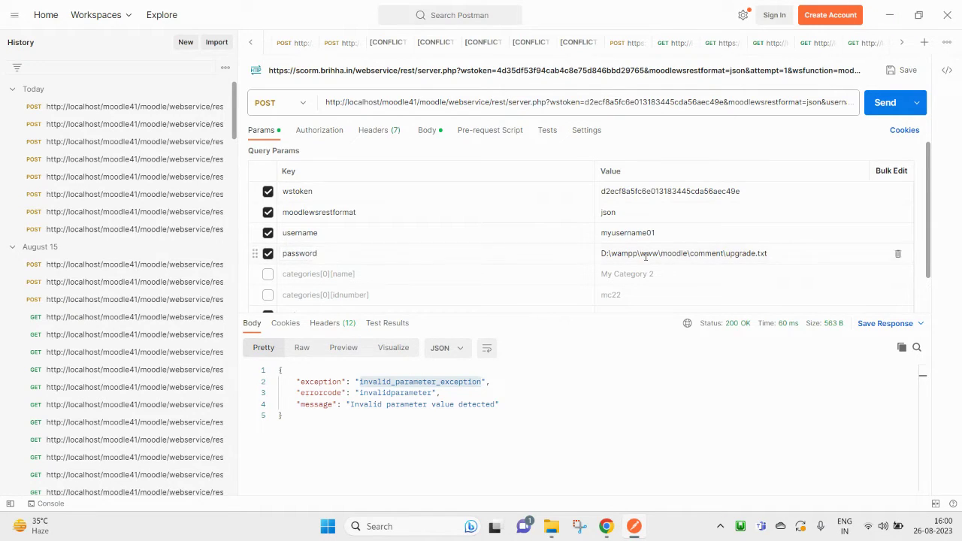
{"action": "triple_click", "coordinate": [646, 256]}
{"action": "key", "text": "BackSpace"}
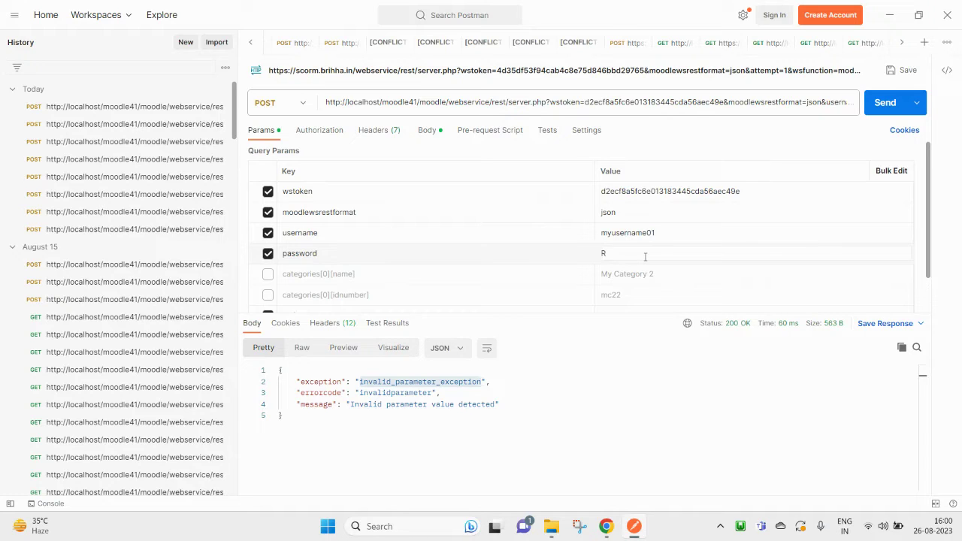
- Scroll Moodle's docs back to the auth_email_get_signup_settings entry, then return to the password value
{"action": "key", "text": "alt+Tab"}
{"action": "scroll", "coordinate": [152, 240], "scroll_direction": "up", "scroll_amount": 5}
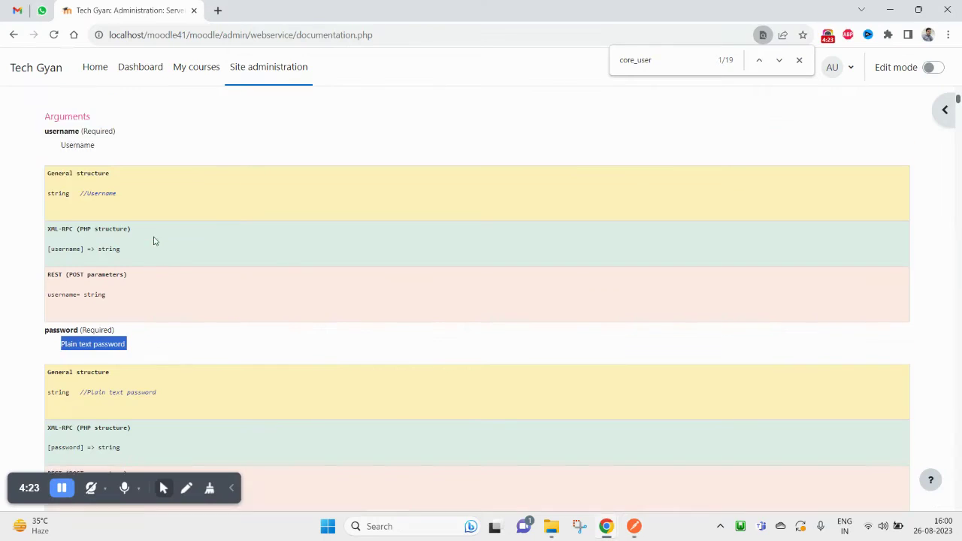
{"action": "left_click_drag", "start_coordinate": [43, 309], "coordinate": [186, 306]}
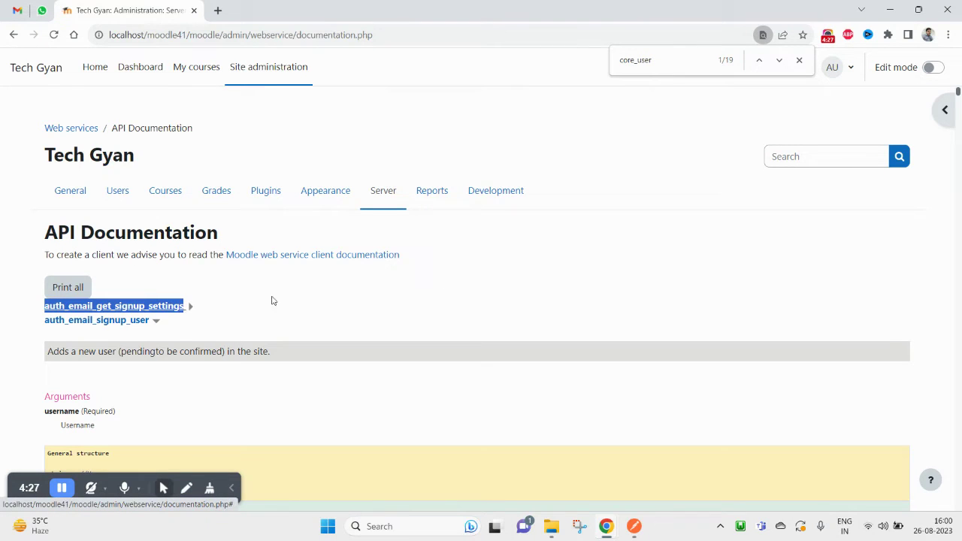
{"action": "key", "text": "alt+Tab"}
{"action": "triple_click", "coordinate": [680, 259]}
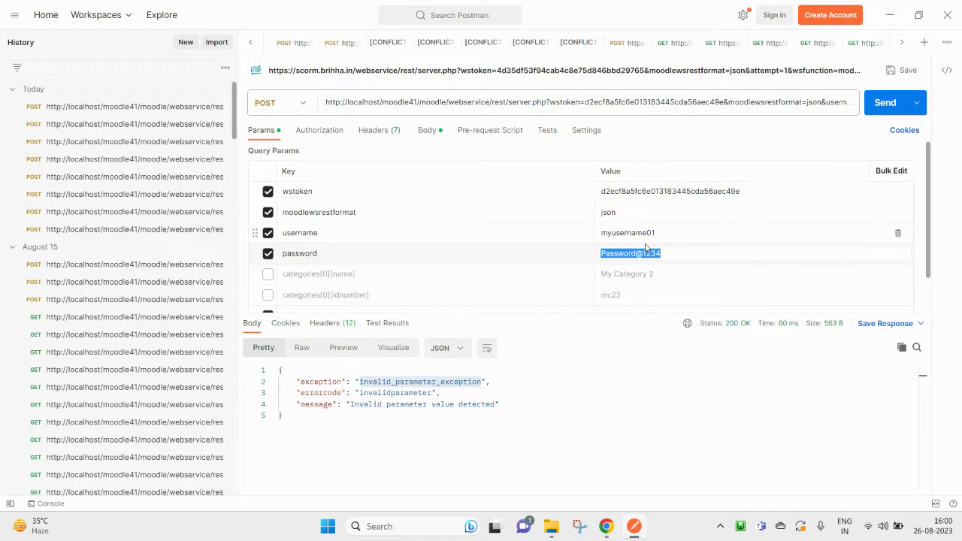
- Resend the signup request with the username and password parameters filled in
{"action": "key", "text": "alt+Tab"}
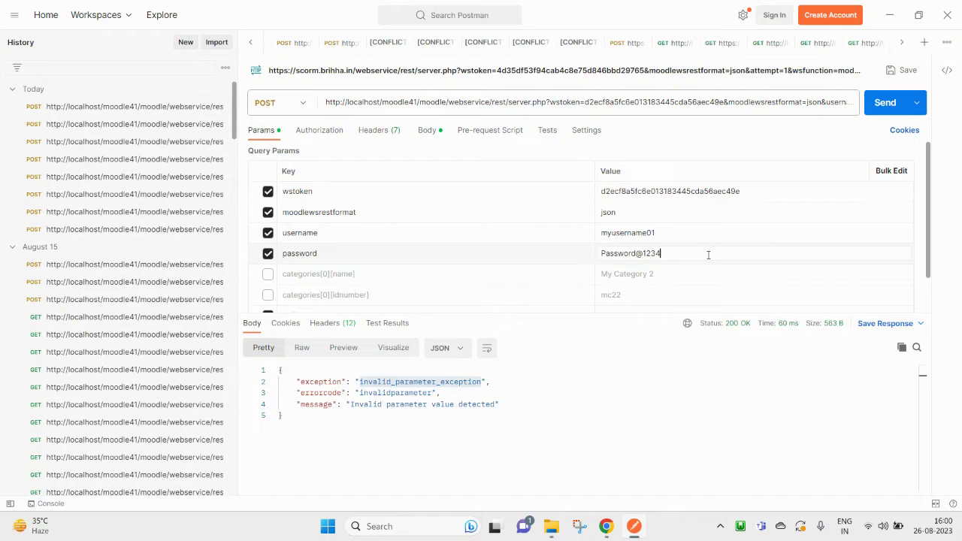
{"action": "key", "text": "alt+Tab"}
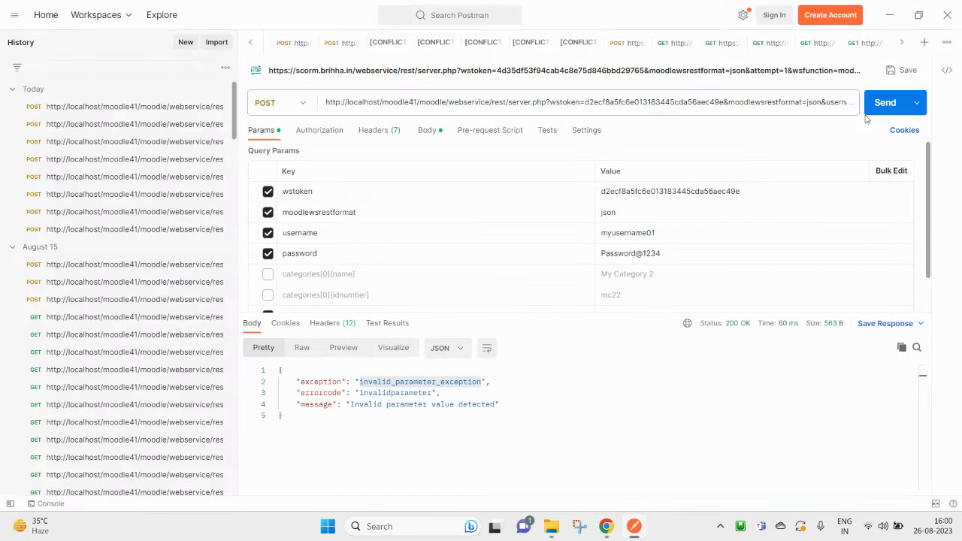
{"action": "left_click", "coordinate": [883, 103]}
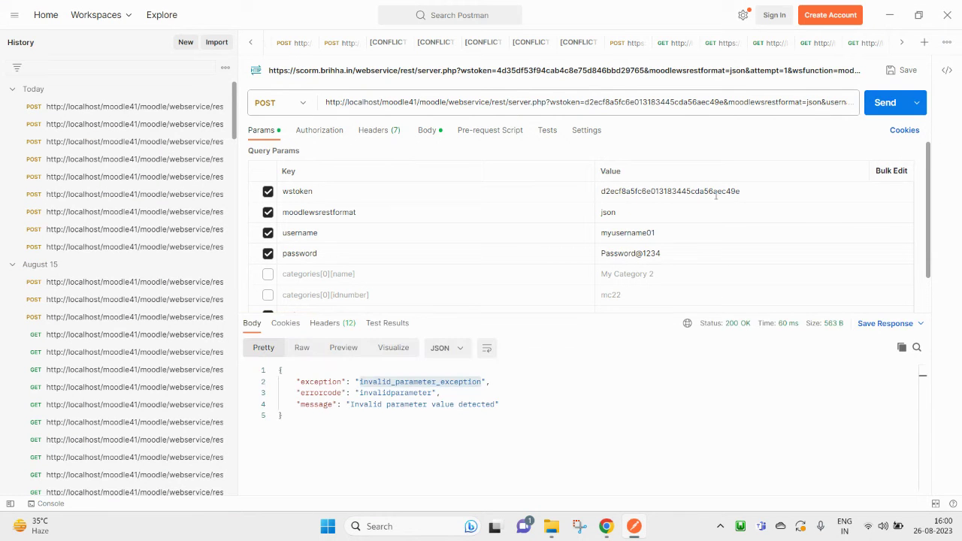
{"action": "left_click", "coordinate": [389, 446]}
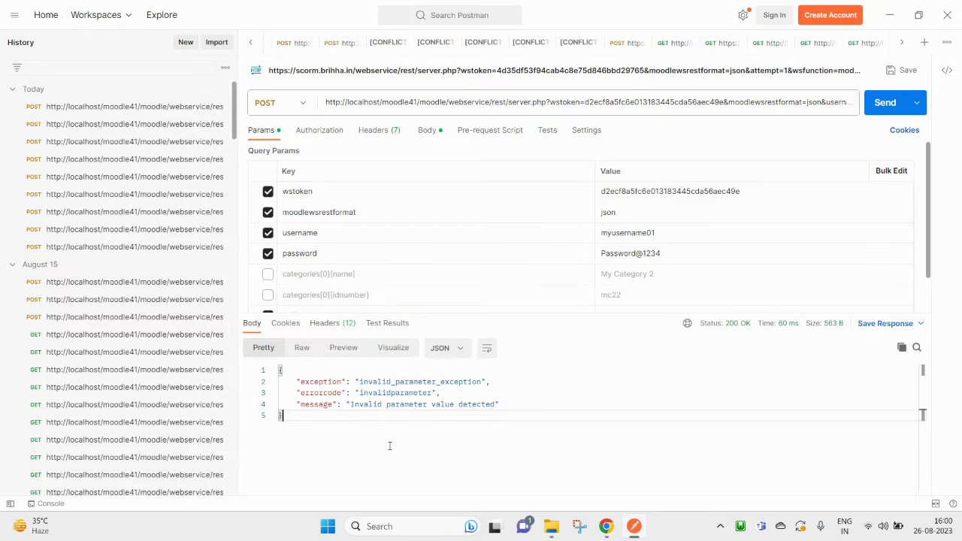
- Scroll the docs to the firstname argument and select its name to copy
{"action": "key", "text": "alt+Tab"}
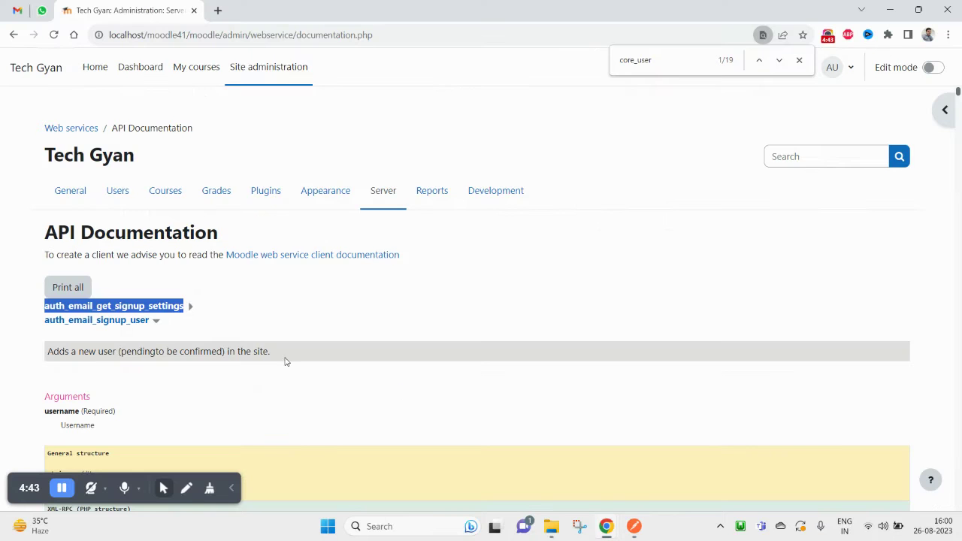
{"action": "scroll", "coordinate": [215, 387], "scroll_direction": "down", "scroll_amount": 3}
{"action": "scroll", "coordinate": [72, 358], "scroll_direction": "down", "scroll_amount": 3}
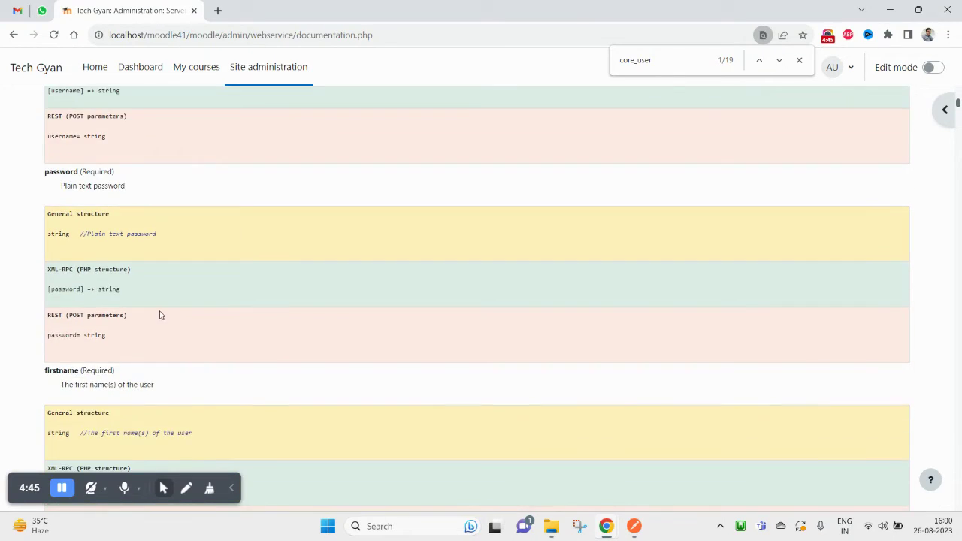
{"action": "scroll", "coordinate": [45, 350], "scroll_direction": "down", "scroll_amount": 1}
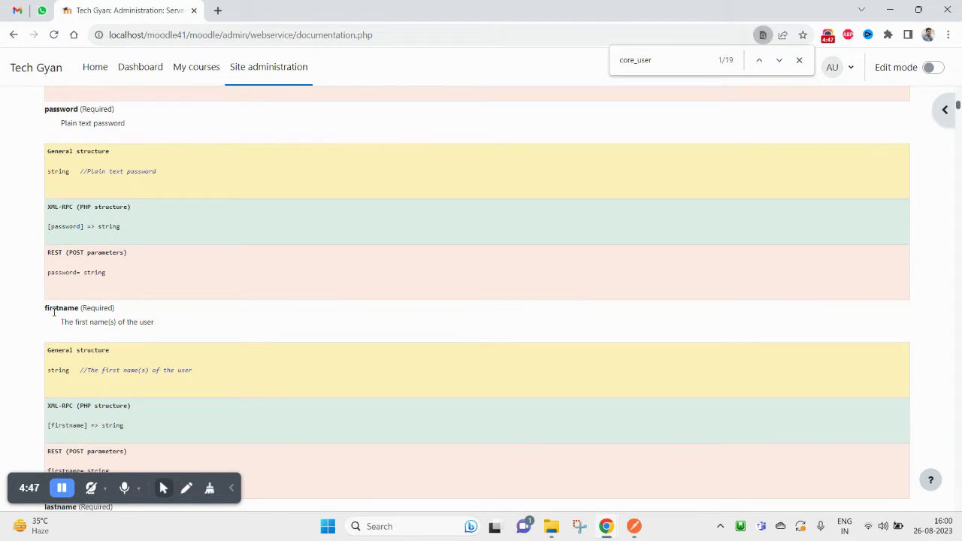
{"action": "double_click", "coordinate": [53, 311]}
{"action": "key", "text": "ctrl+c"}
- Rename categories[0][name] to firstname, enable it, and set a sample first name as its value
{"action": "left_click", "coordinate": [635, 526]}
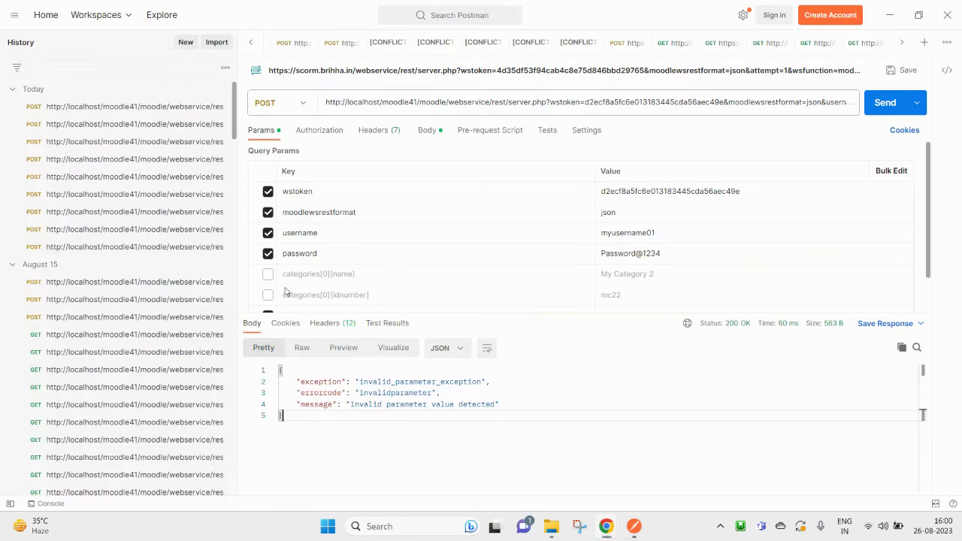
{"action": "triple_click", "coordinate": [306, 275]}
{"action": "key", "text": "ctrl+v"}
{"action": "left_click", "coordinate": [268, 275]}
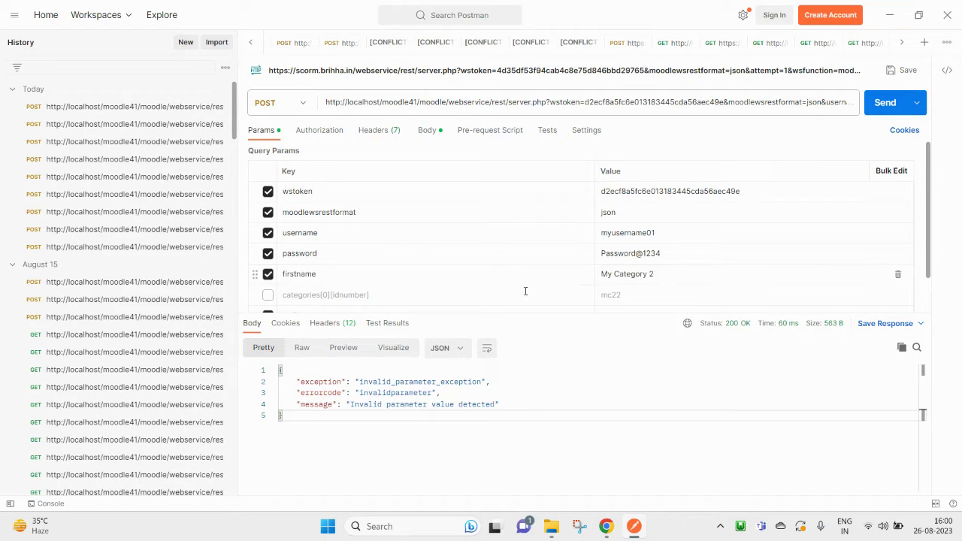
{"action": "triple_click", "coordinate": [736, 274]}
{"action": "type", "text": "Shree"}
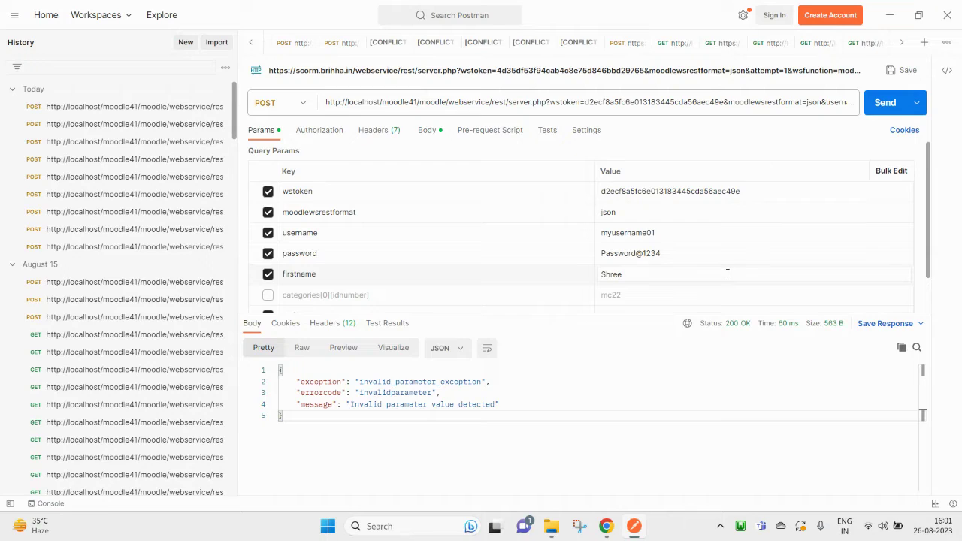
- Copy the lastname argument, rename categories[0][idnumber] to lastname, enable it, and give it a sample last name
{"action": "key", "text": "alt+Tab"}
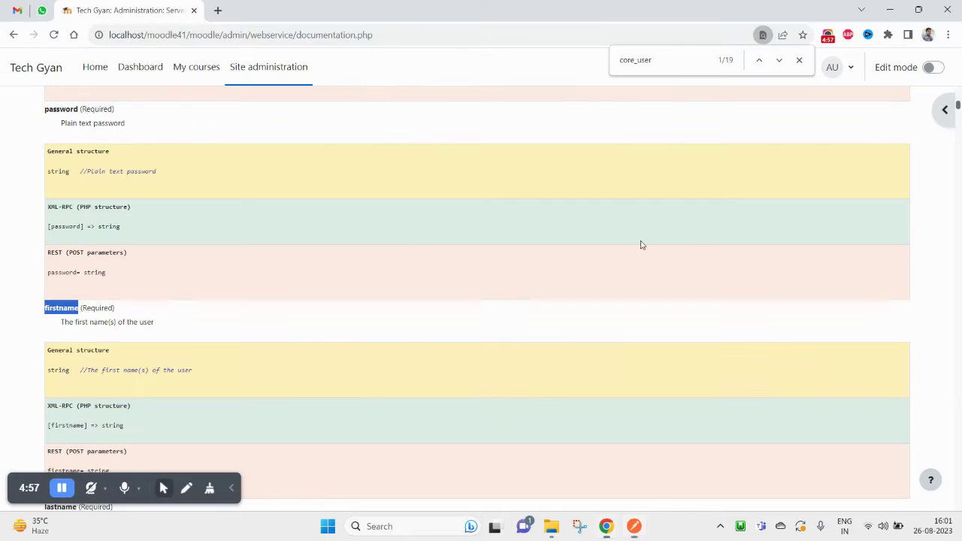
{"action": "scroll", "coordinate": [146, 323], "scroll_direction": "down", "scroll_amount": 2}
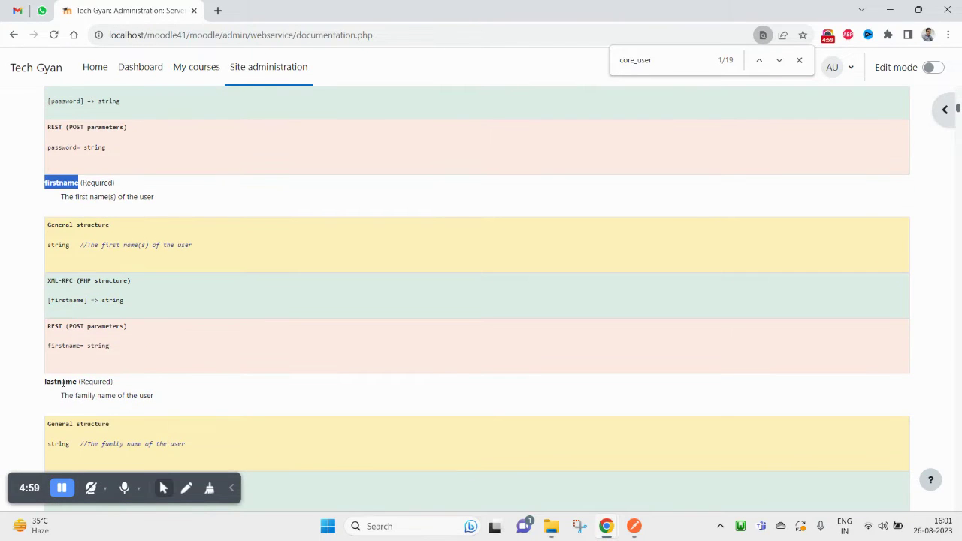
{"action": "double_click", "coordinate": [62, 382]}
{"action": "key", "text": "ctrl+c"}
{"action": "scroll", "coordinate": [268, 336], "scroll_direction": "down", "scroll_amount": 3}
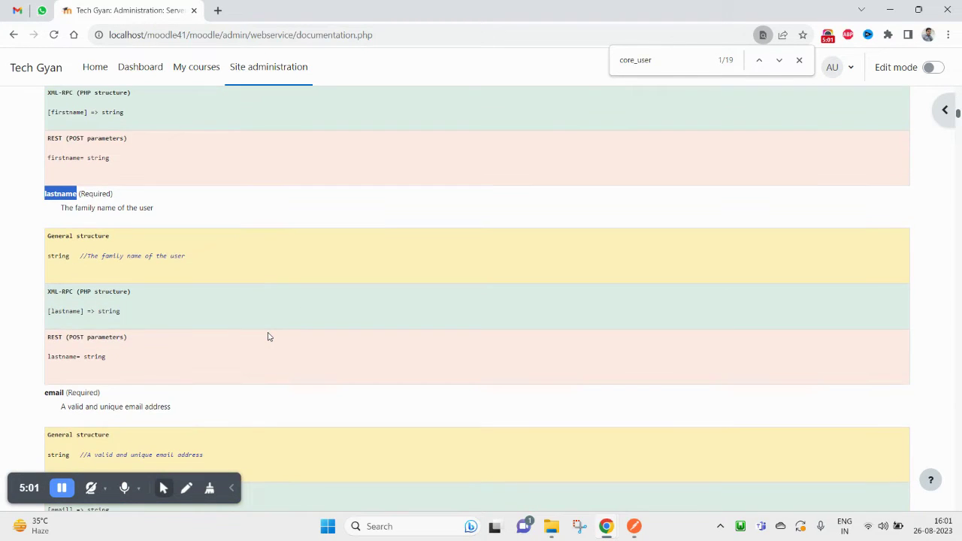
{"action": "scroll", "coordinate": [269, 336], "scroll_direction": "down", "scroll_amount": 1}
{"action": "key", "text": "alt+Tab"}
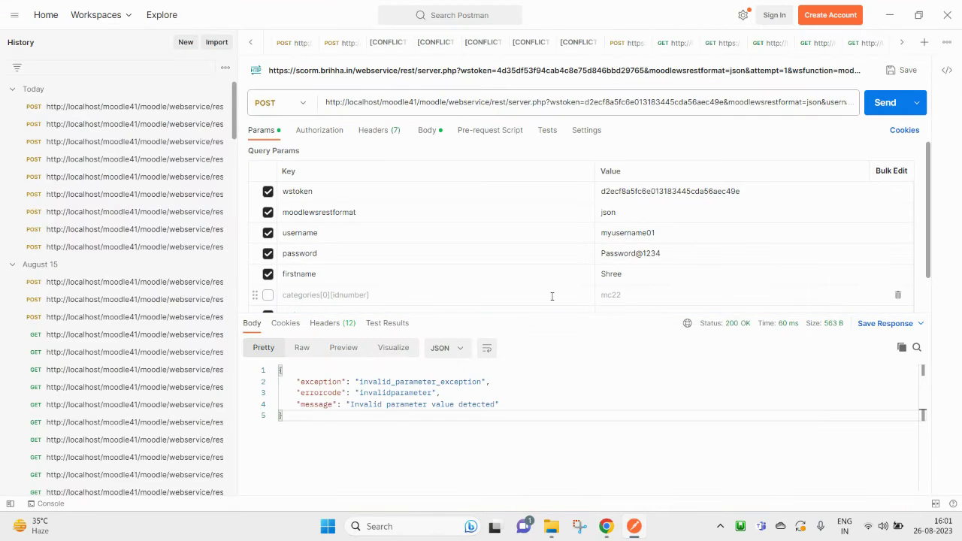
{"action": "triple_click", "coordinate": [360, 298]}
{"action": "key", "text": "ctrl+v"}
{"action": "left_click", "coordinate": [268, 295]}
{"action": "scroll", "coordinate": [391, 247], "scroll_direction": "down", "scroll_amount": 1}
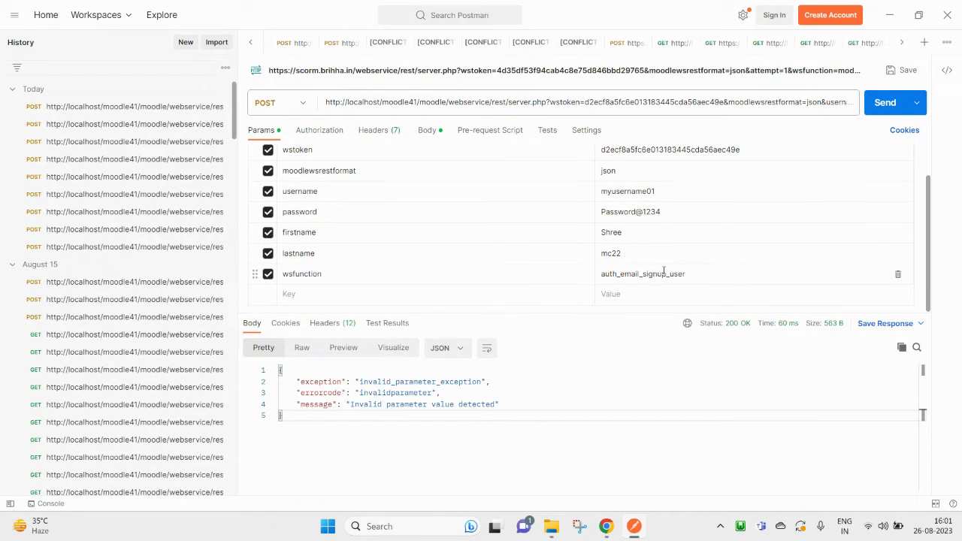
{"action": "double_click", "coordinate": [637, 255]}
{"action": "type", "text": "Ram"}
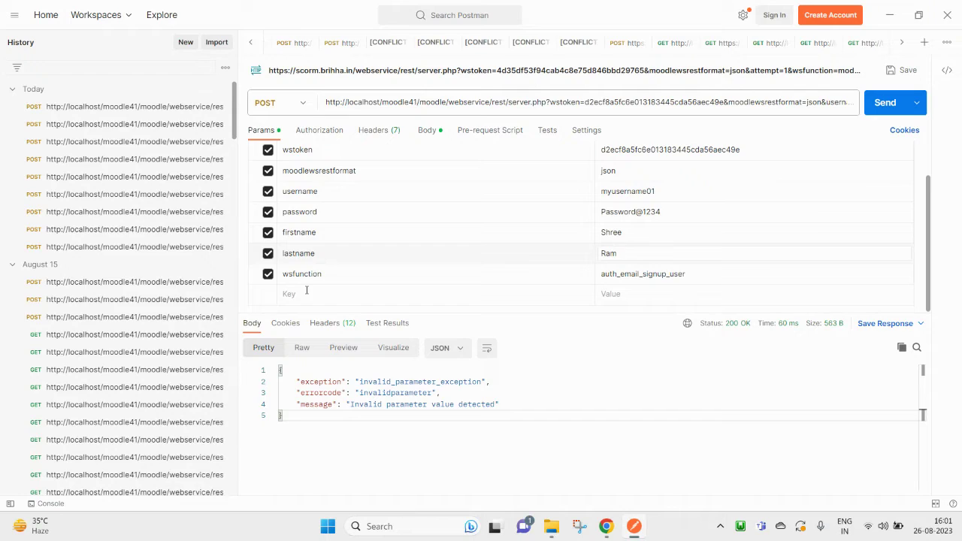
- Copy the email argument name from the Moodle documentation
{"action": "key", "text": "alt+Tab"}
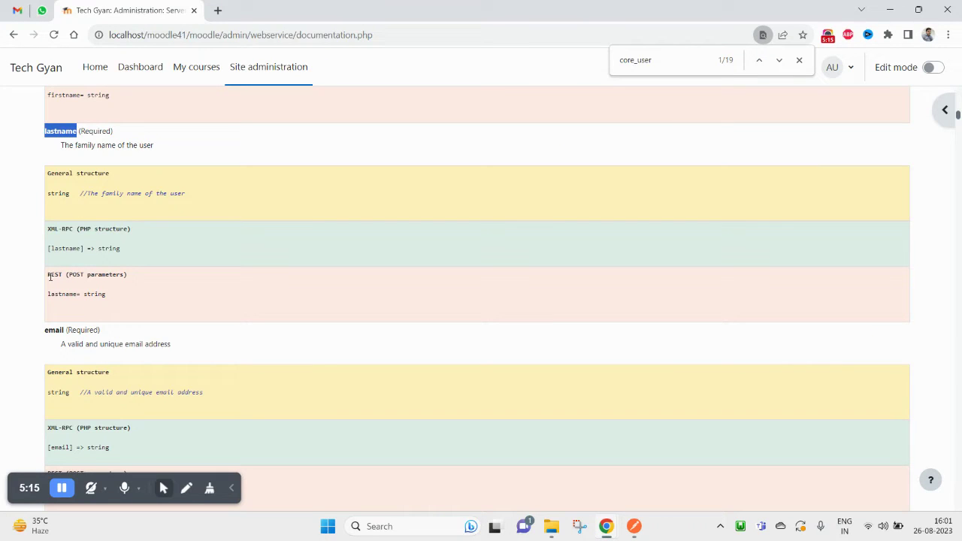
{"action": "left_click", "coordinate": [51, 331]}
{"action": "double_click", "coordinate": [46, 331]}
{"action": "key", "text": "ctrl+c"}
{"action": "scroll", "coordinate": [385, 325], "scroll_direction": "down", "scroll_amount": 3}
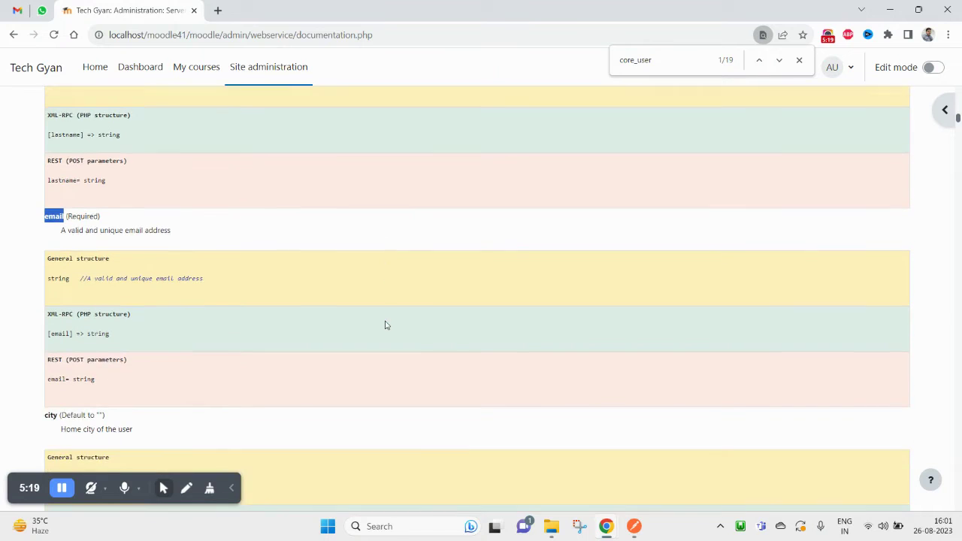
{"action": "key", "text": "alt+Tab"}
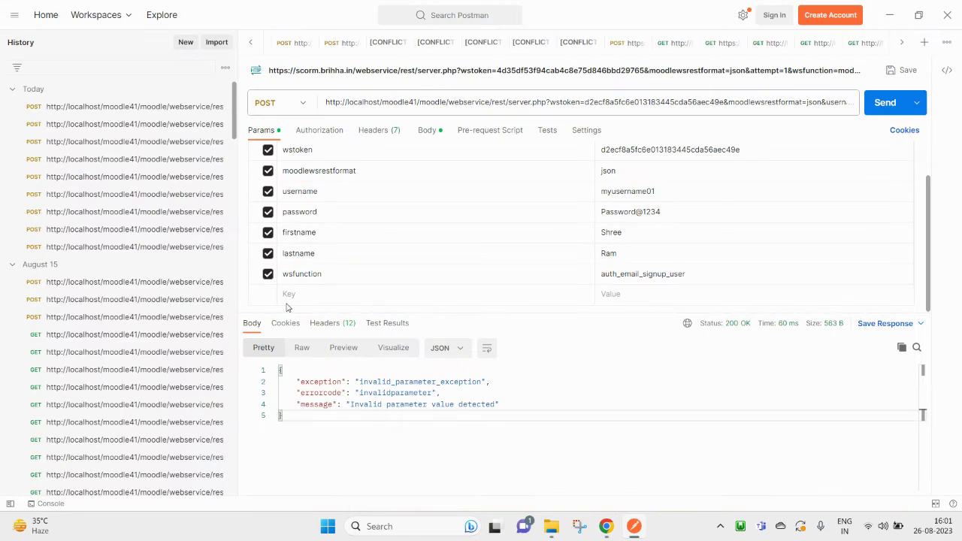
- Add an email parameter whose value is a sample address built from the username on the yopmail.com domain
{"action": "left_click", "coordinate": [303, 295]}
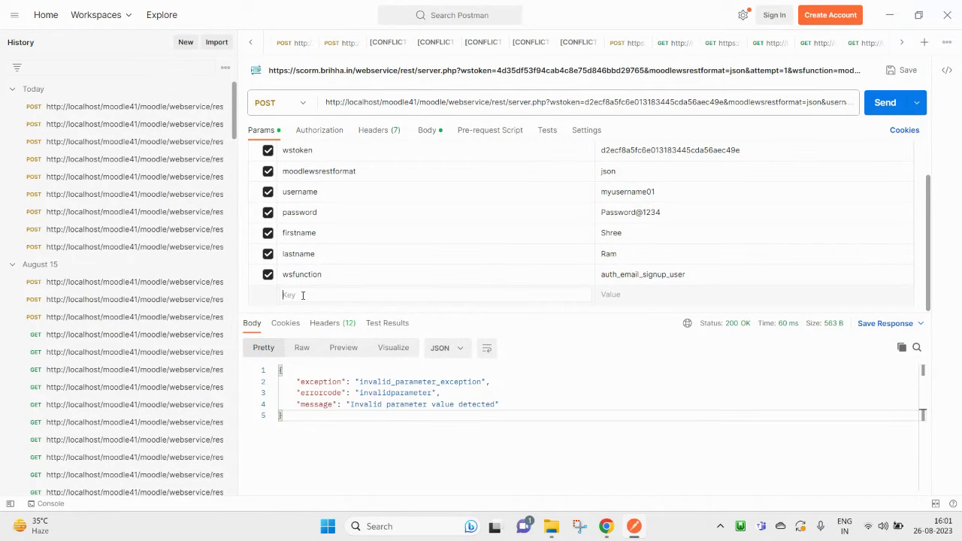
{"action": "key", "text": "ctrl+v"}
{"action": "left_click", "coordinate": [673, 293]}
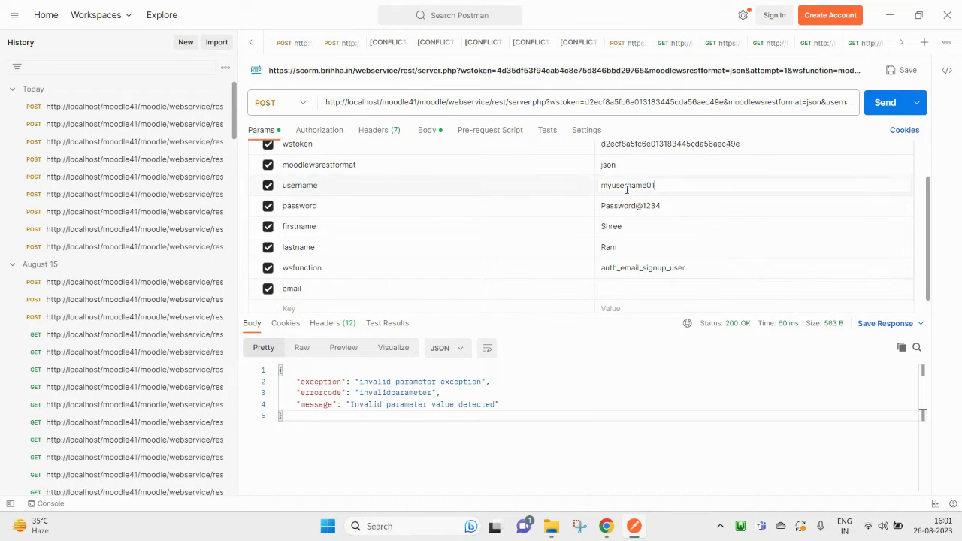
{"action": "double_click", "coordinate": [639, 185]}
{"action": "key", "text": "ctrl+c"}
{"action": "left_click", "coordinate": [615, 291]}
{"action": "key", "text": "ctrl+v"}
{"action": "type", "text": "@yopmail.com"}
{"action": "key", "text": "alt+Tab"}
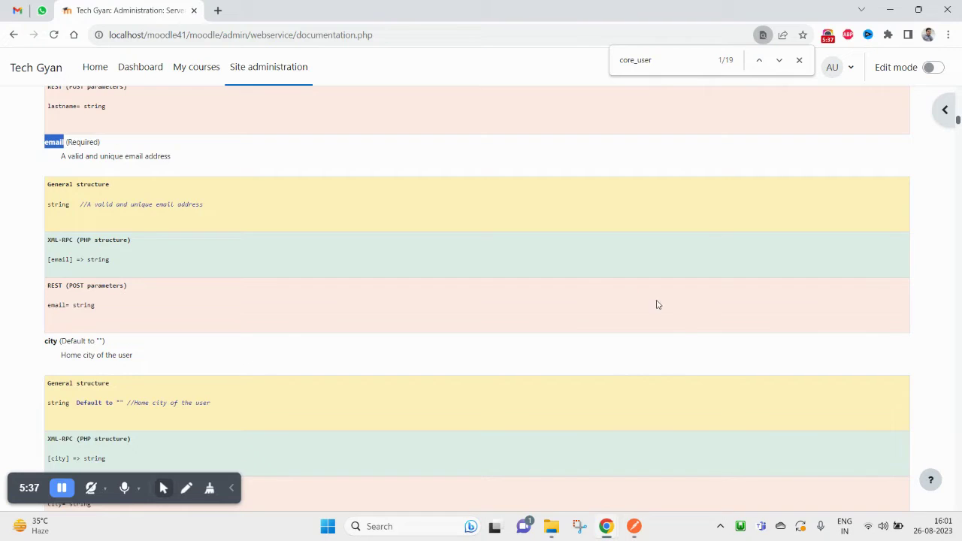
{"action": "scroll", "coordinate": [67, 372], "scroll_direction": "down", "scroll_amount": 1}
{"action": "scroll", "coordinate": [85, 266], "scroll_direction": "up", "scroll_amount": 2}
{"action": "scroll", "coordinate": [85, 265], "scroll_direction": "up", "scroll_amount": 1}
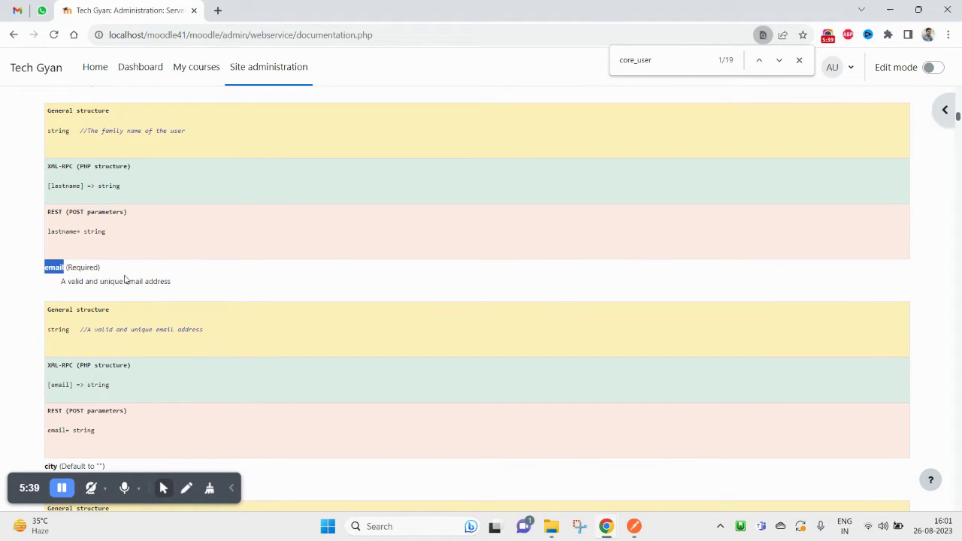
{"action": "left_click_drag", "start_coordinate": [217, 288], "coordinate": [103, 186]}
{"action": "scroll", "coordinate": [130, 309], "scroll_direction": "down", "scroll_amount": 3}
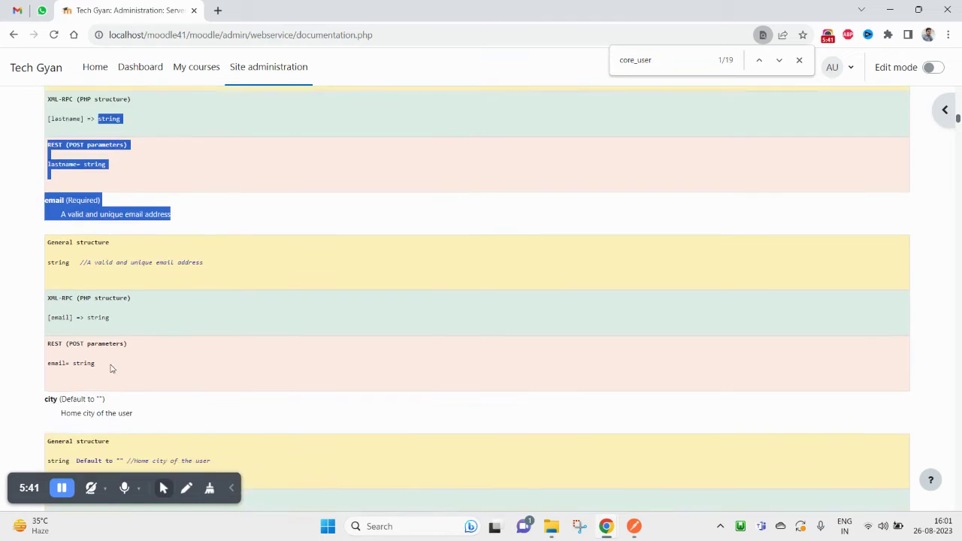
{"action": "left_click_drag", "start_coordinate": [47, 278], "coordinate": [119, 369]}
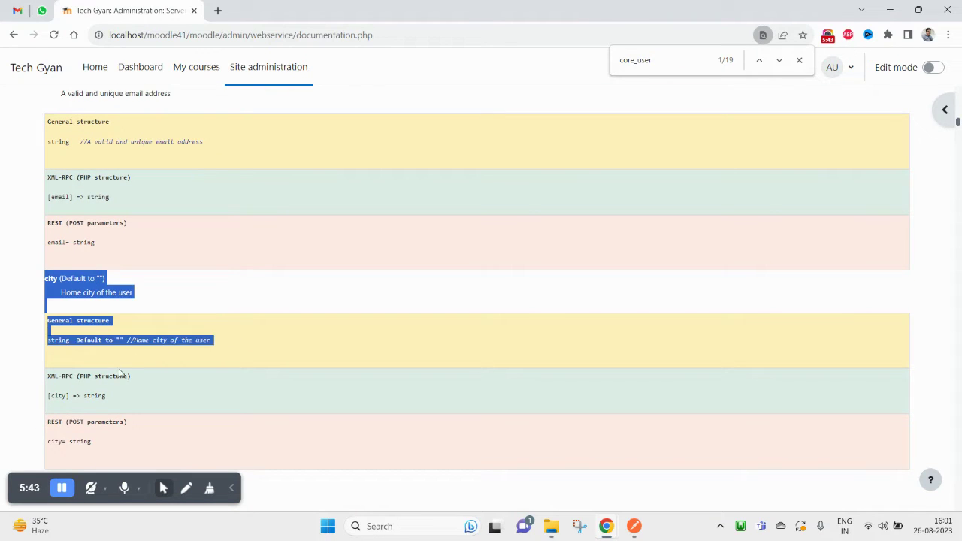
{"action": "scroll", "coordinate": [119, 369], "scroll_direction": "down", "scroll_amount": 3}
{"action": "scroll", "coordinate": [108, 331], "scroll_direction": "down", "scroll_amount": 5}
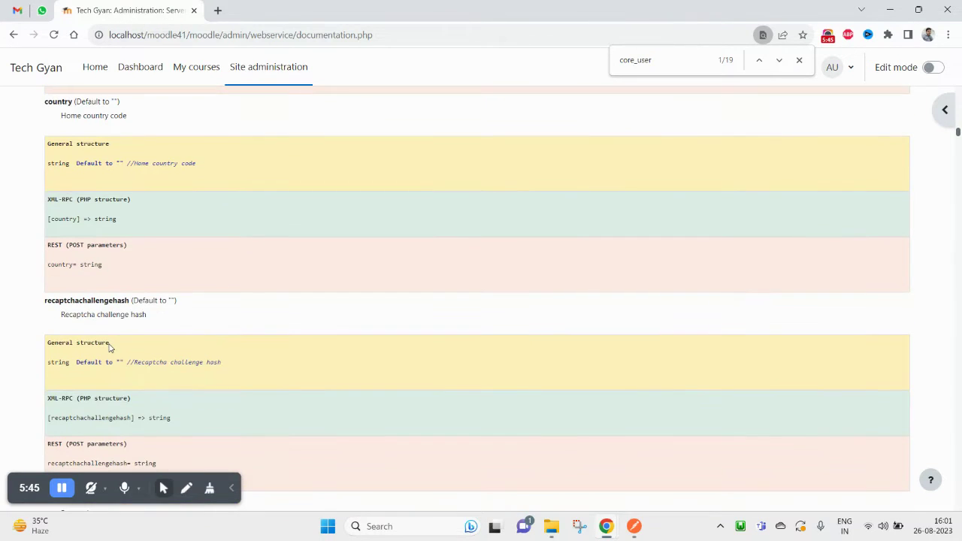
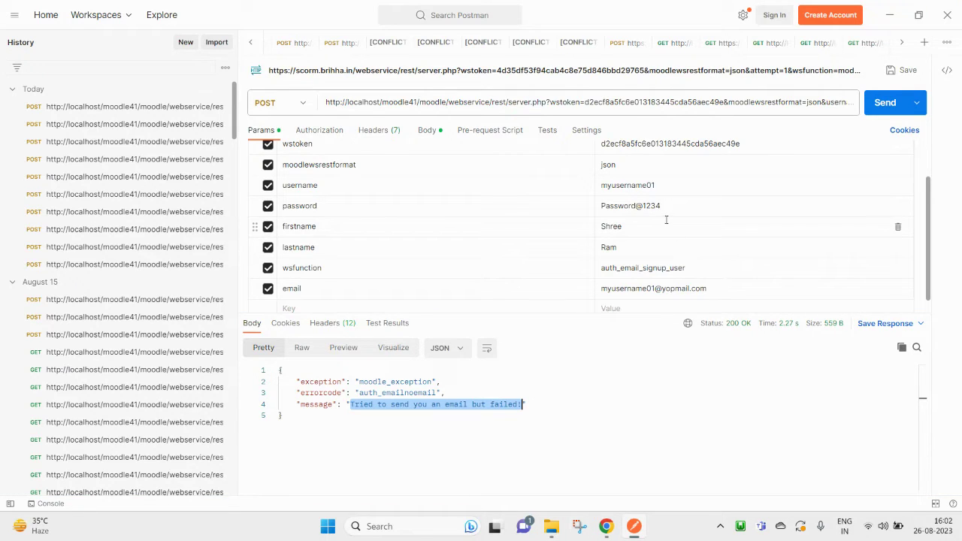
- Select the whole email parameter value in the auth_email_signup_user request
{"action": "triple_click", "coordinate": [656, 288]}
{"action": "key", "text": "ctrl+c"}
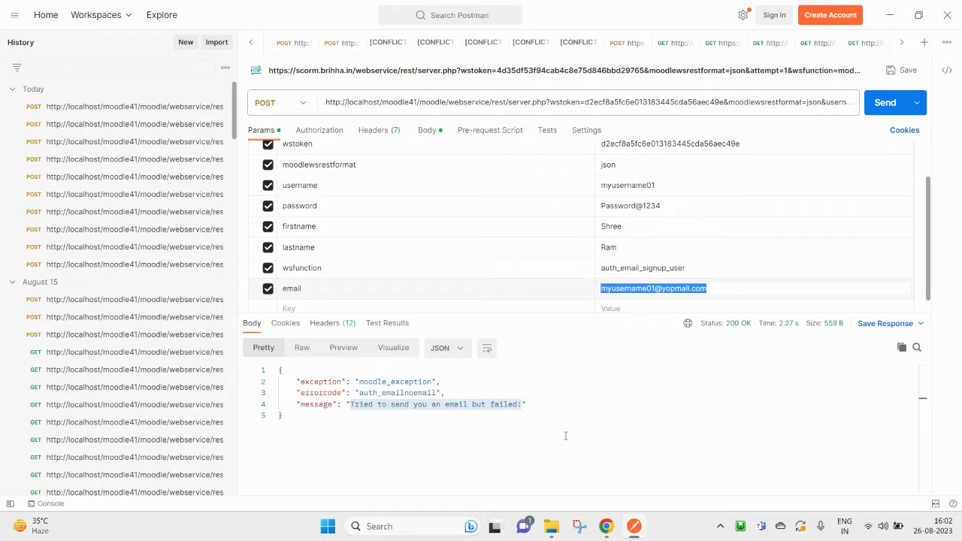
- Open Moodle's Site administration > Users > Browse list of users page
{"action": "mouse_move", "coordinate": [606, 526]}
{"action": "left_click", "coordinate": [546, 466]}
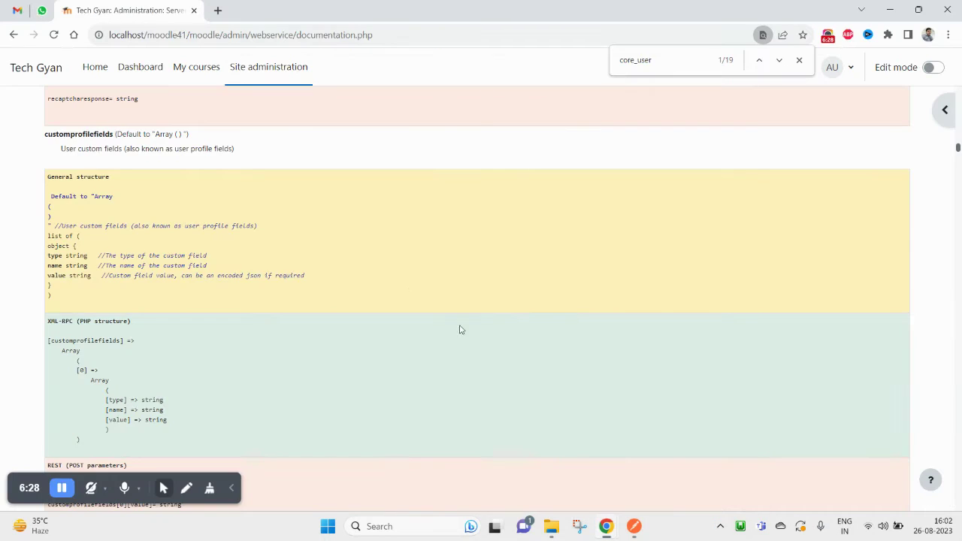
{"action": "scroll", "coordinate": [306, 217], "scroll_direction": "up", "scroll_amount": 20}
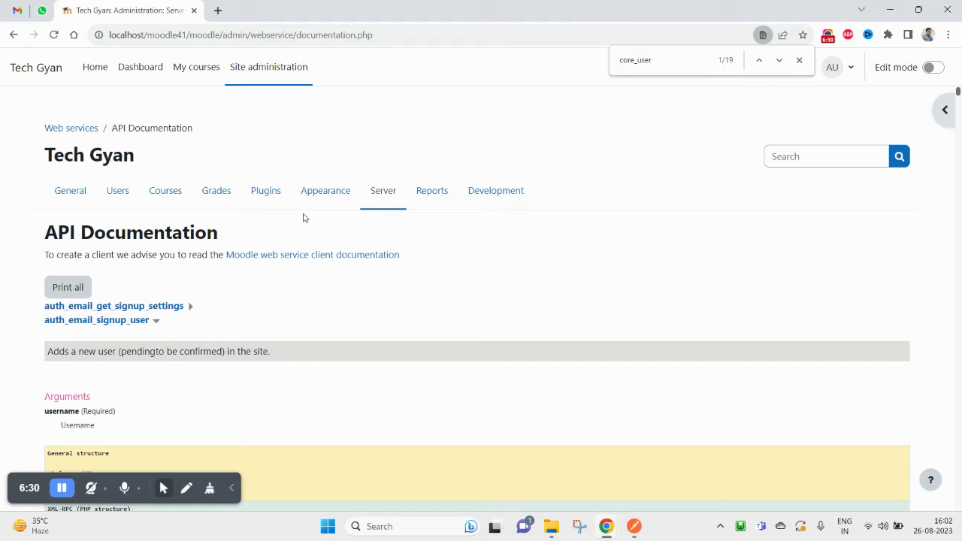
{"action": "left_click", "coordinate": [119, 191], "text": "ctrl"}
{"action": "left_click", "coordinate": [275, 10]}
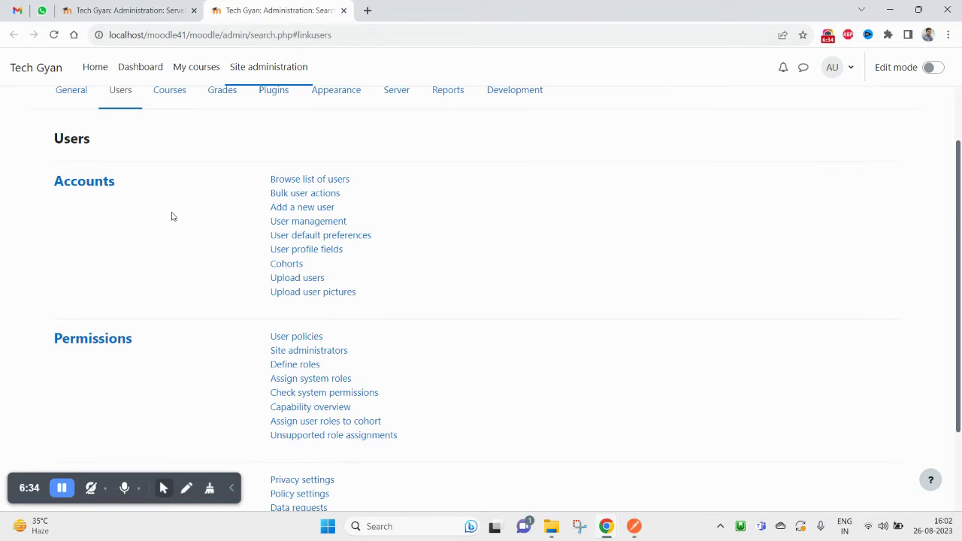
{"action": "scroll", "coordinate": [172, 217], "scroll_direction": "up", "scroll_amount": 1}
{"action": "left_click", "coordinate": [326, 256]}
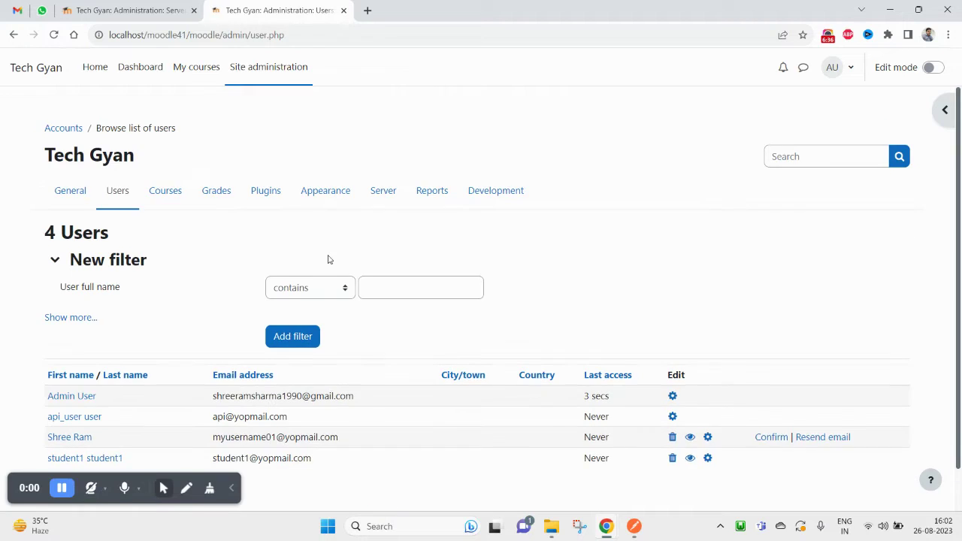
{"action": "scroll", "coordinate": [336, 279], "scroll_direction": "down", "scroll_amount": 1}
- Find the test user's email in the list and check its pending confirmation status
{"action": "key", "text": "ctrl+f"}
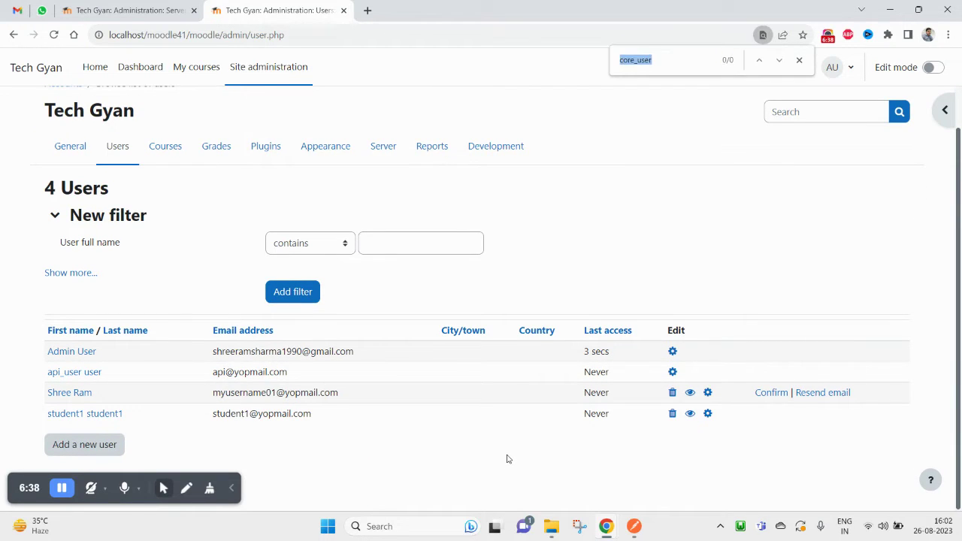
{"action": "key", "text": "ctrl+v"}
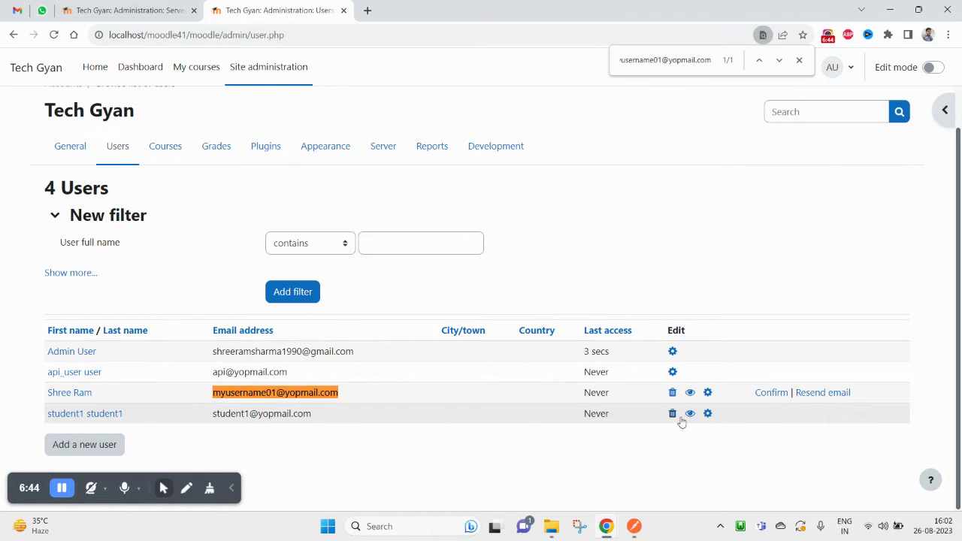
{"action": "left_click_drag", "start_coordinate": [876, 395], "coordinate": [754, 391]}
{"action": "left_click", "coordinate": [764, 394]}
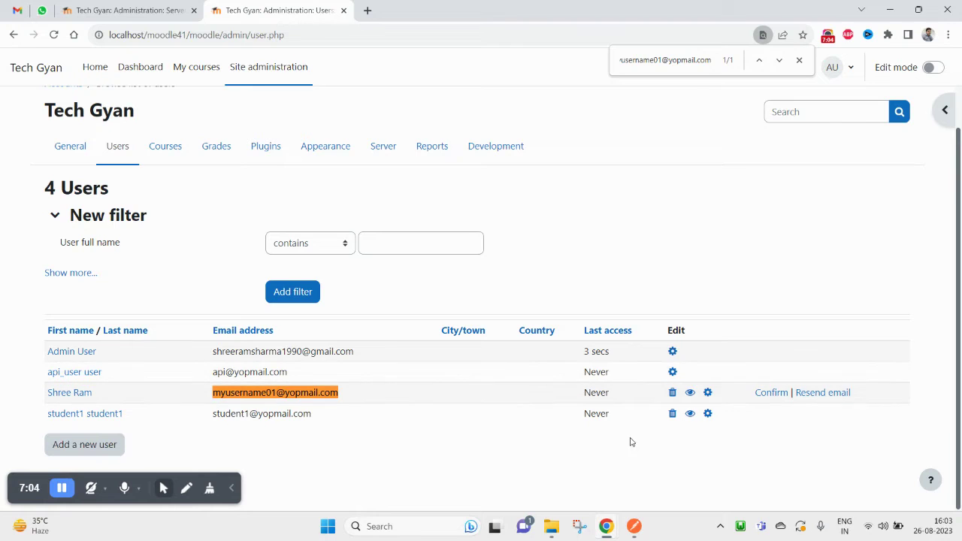
{"action": "left_click", "coordinate": [645, 525]}
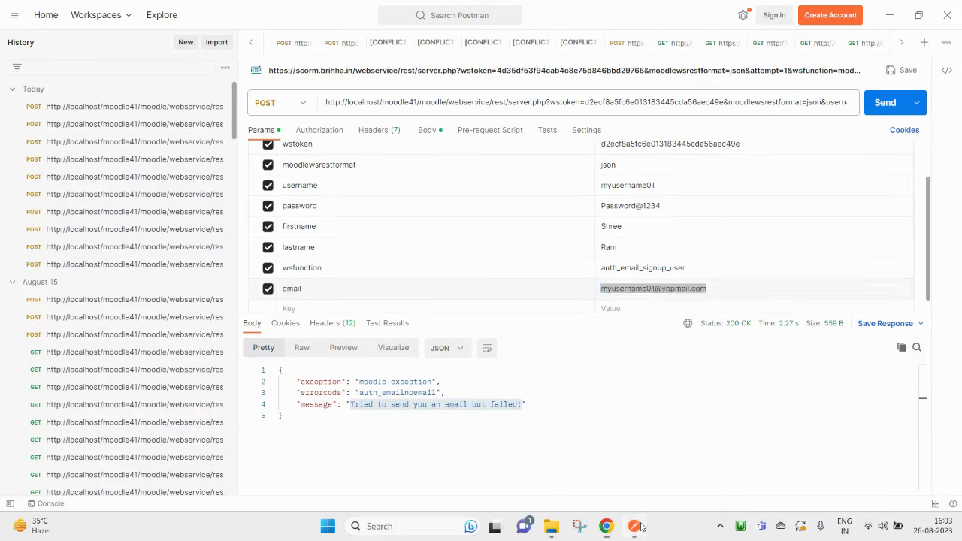
- Change the username, firstname and email parameters to their 02 variants
{"action": "left_click", "coordinate": [653, 185]}
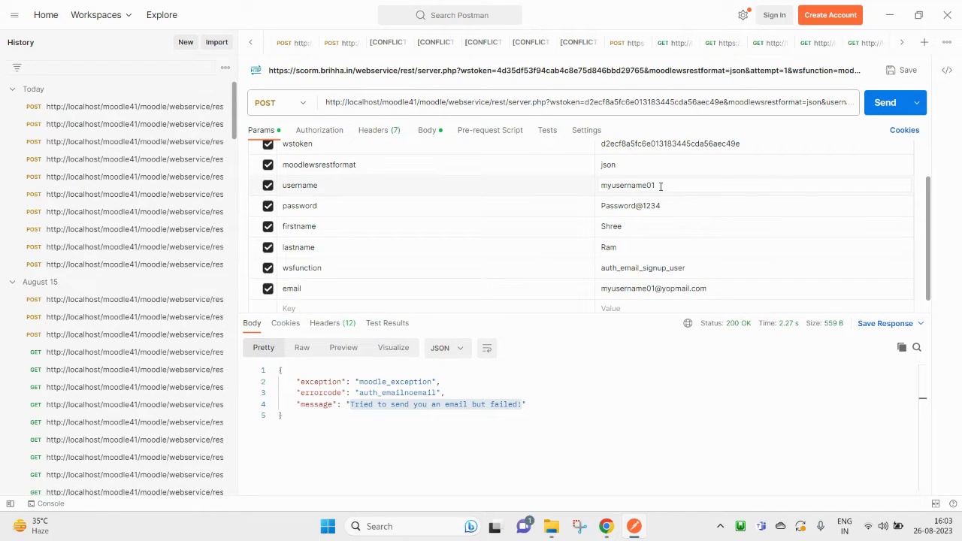
{"action": "left_click", "coordinate": [633, 228]}
{"action": "left_click", "coordinate": [654, 289]}
{"action": "left_click", "coordinate": [718, 285]}
{"action": "key", "text": "BackSpace"}
{"action": "type", "text": "2"}
- Send the signup request and select the returned email-failure JSON response
{"action": "left_click", "coordinate": [878, 105]}
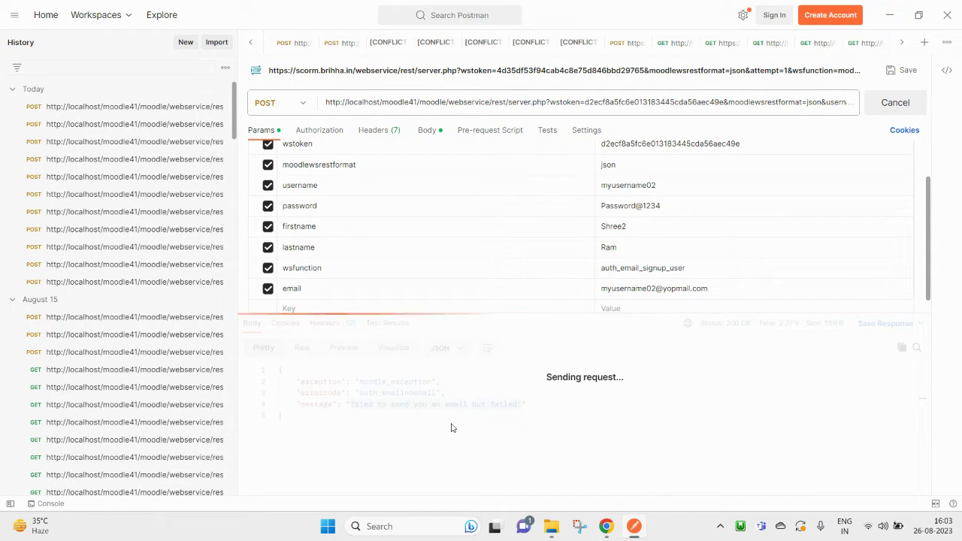
{"action": "left_click", "coordinate": [398, 460]}
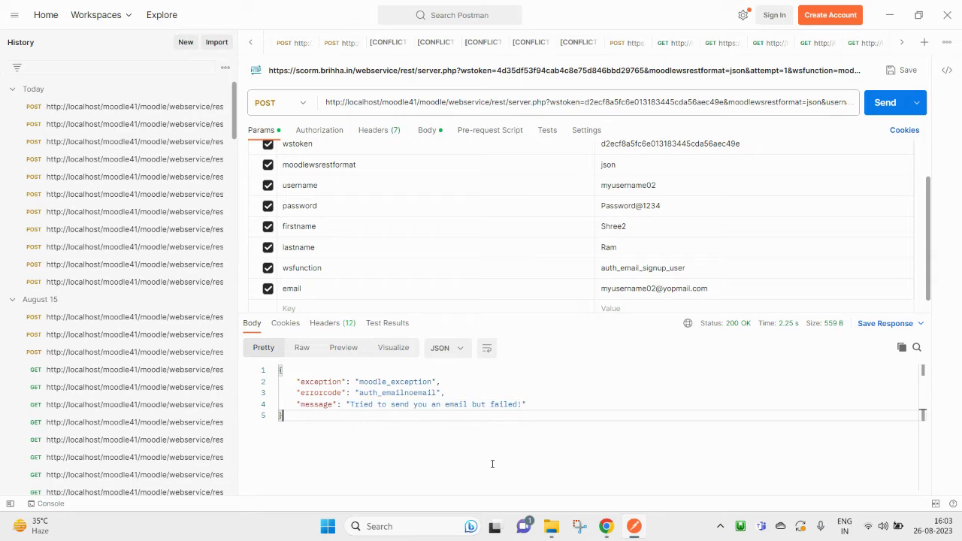
{"action": "key", "text": "ctrl+a"}
{"action": "left_click", "coordinate": [476, 423]}
{"action": "key", "text": "ctrl+a"}
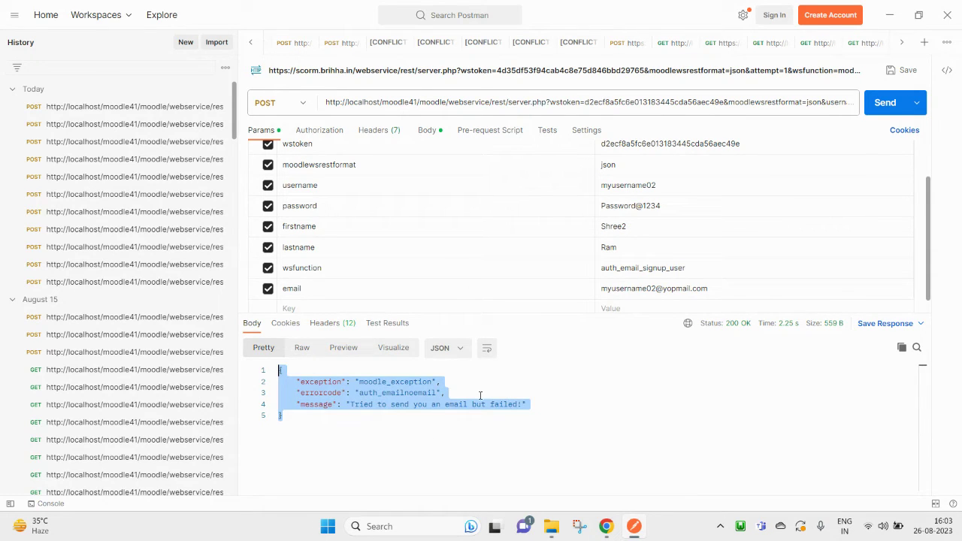
{"action": "key", "text": "alt+Tab"}
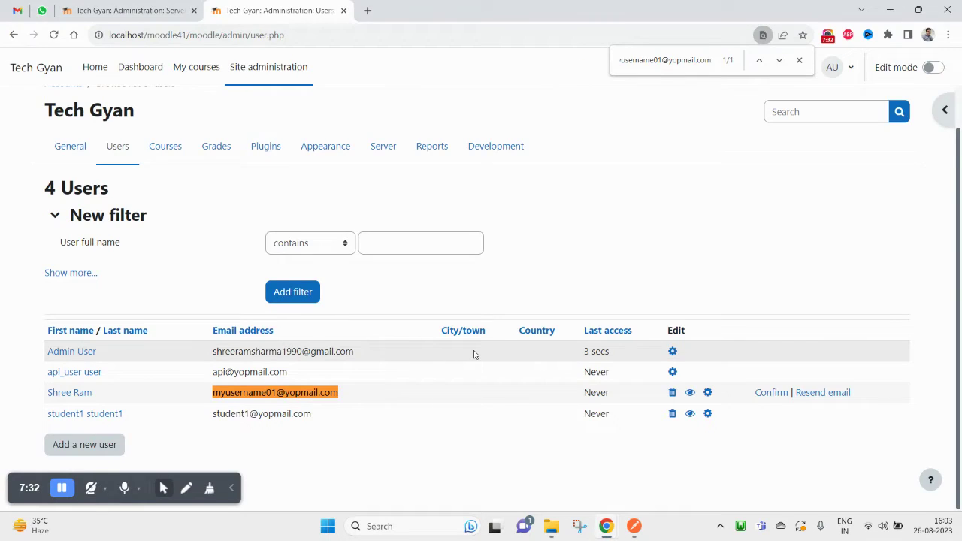
- Reload the Moodle user list to show 5 users and select the second test user's email
{"action": "key", "text": "alt+Tab"}
{"action": "key", "text": "alt+Tab"}
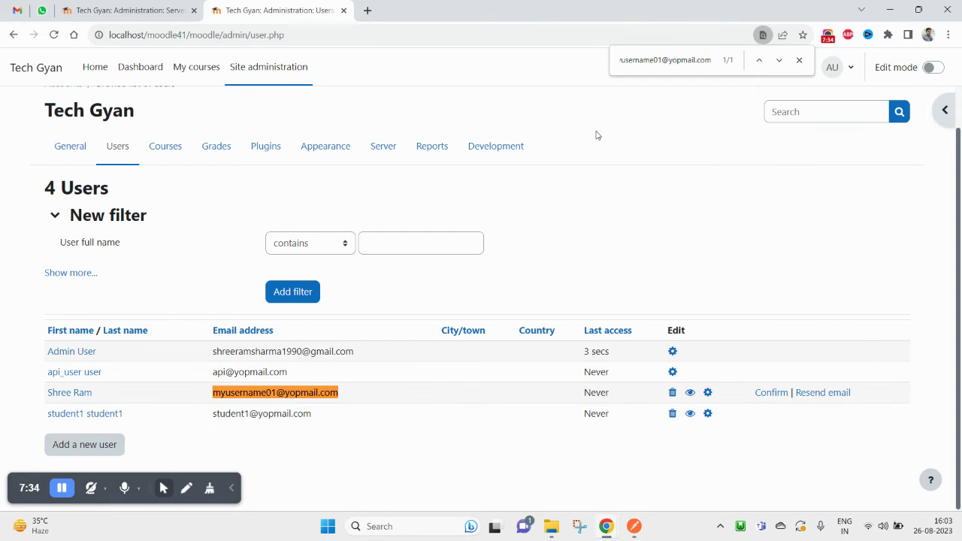
{"action": "right_click", "coordinate": [598, 136]}
{"action": "right_click", "coordinate": [202, 197]}
{"action": "left_click", "coordinate": [112, 201]}
{"action": "double_click", "coordinate": [89, 188]}
{"action": "left_click", "coordinate": [517, 73]}
{"action": "right_click", "coordinate": [517, 72]}
{"action": "left_click", "coordinate": [567, 96]}
{"action": "scroll", "coordinate": [180, 279], "scroll_direction": "down", "scroll_amount": 1}
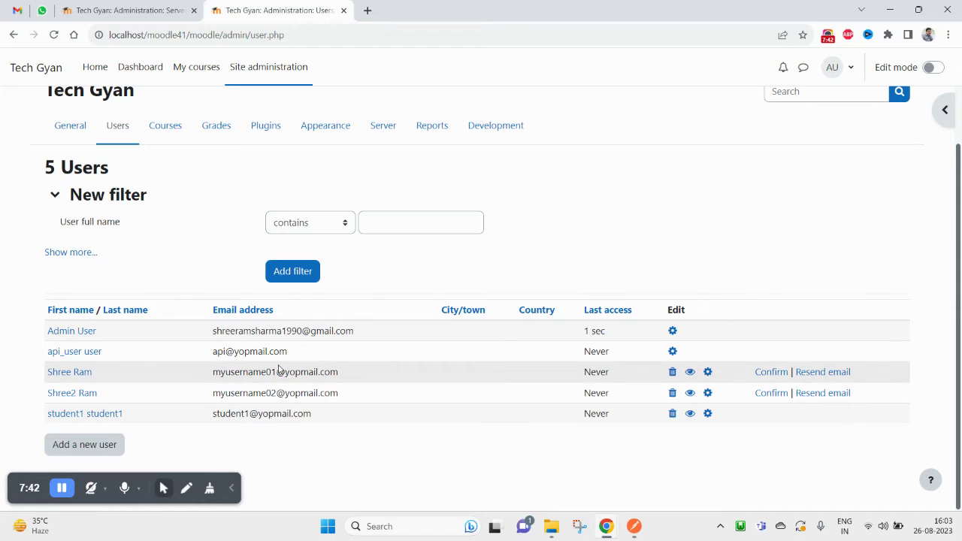
{"action": "triple_click", "coordinate": [266, 393]}
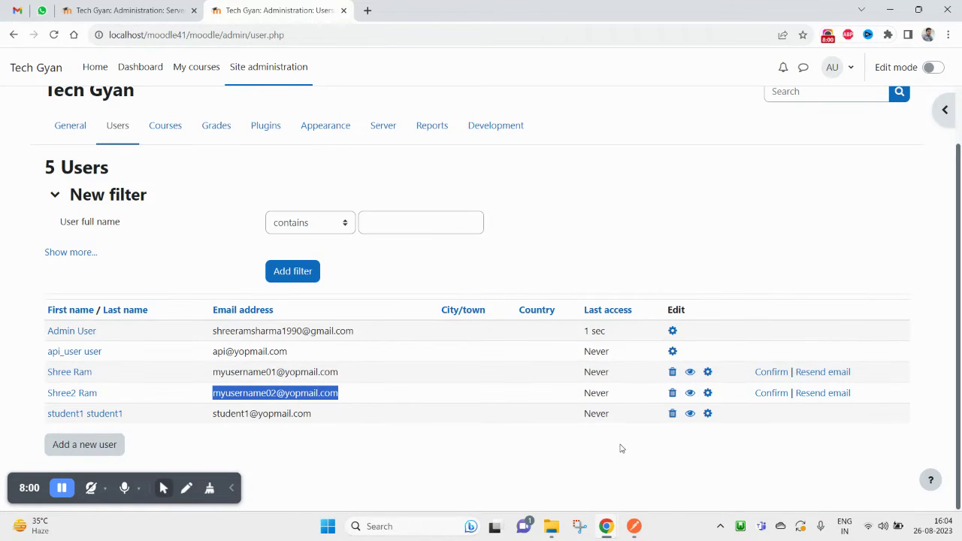
- Browse earlier History requests, including core_course_create_categories, reading each full URL
{"action": "left_click", "coordinate": [635, 526]}
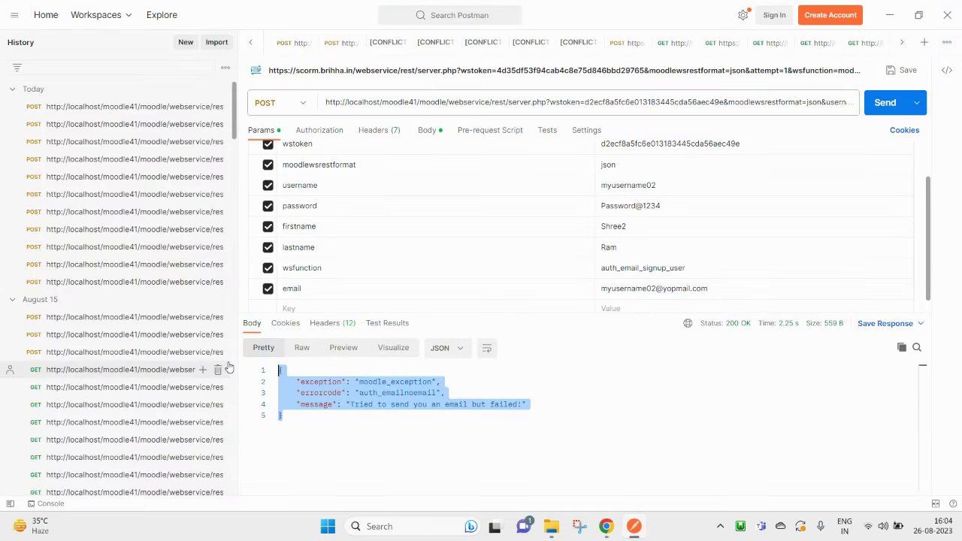
{"action": "left_click", "coordinate": [155, 265]}
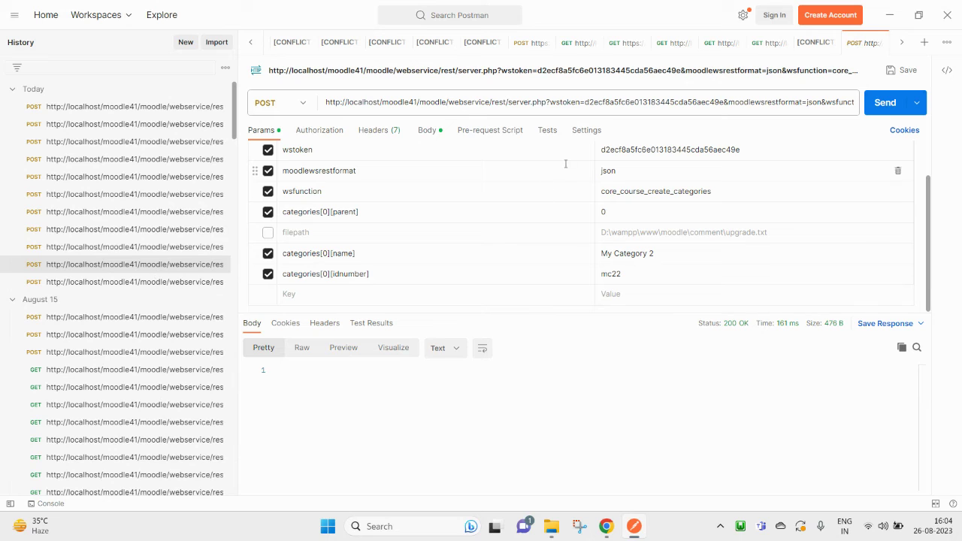
{"action": "left_click", "coordinate": [601, 102]}
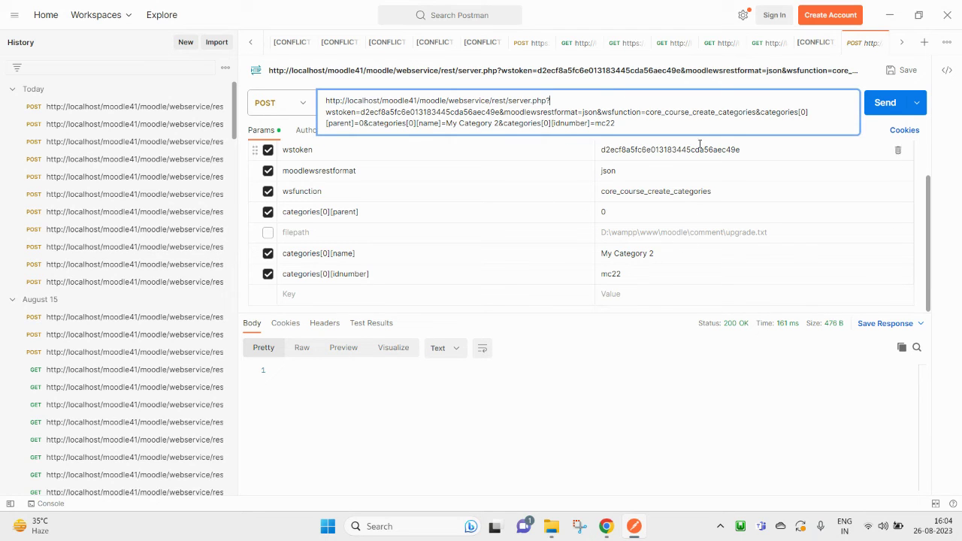
{"action": "left_click", "coordinate": [126, 212]}
{"action": "left_click", "coordinate": [609, 96]}
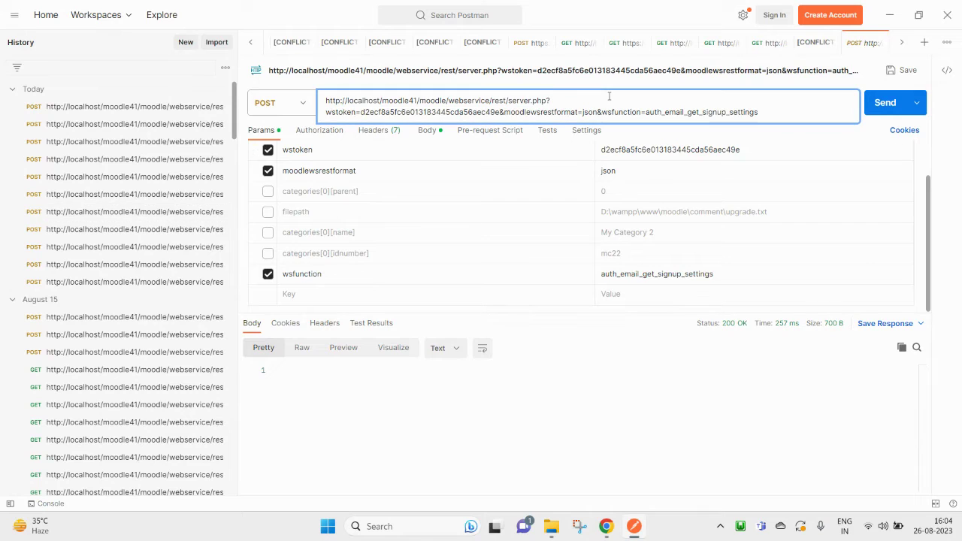
{"action": "left_click", "coordinate": [82, 177]}
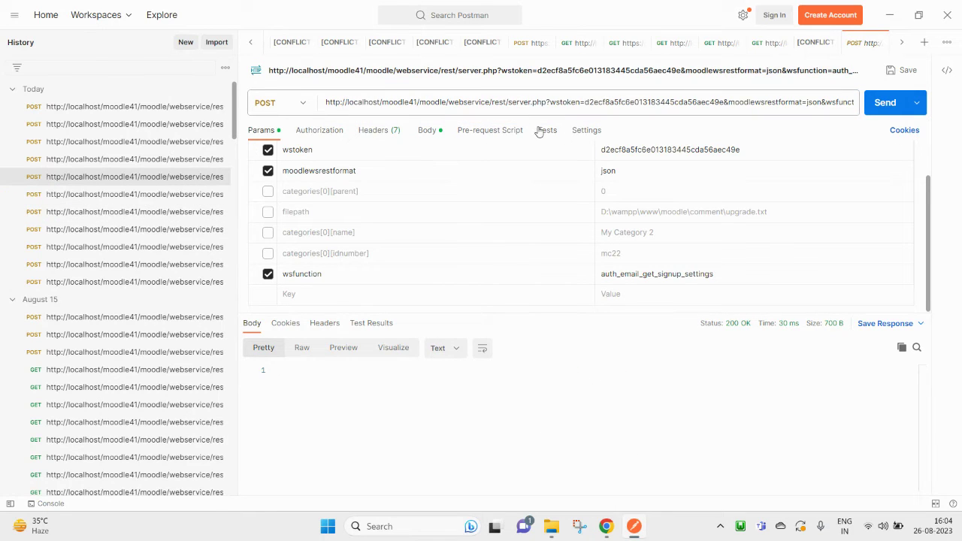
{"action": "left_click", "coordinate": [109, 319]}
{"action": "left_click", "coordinate": [606, 101]}
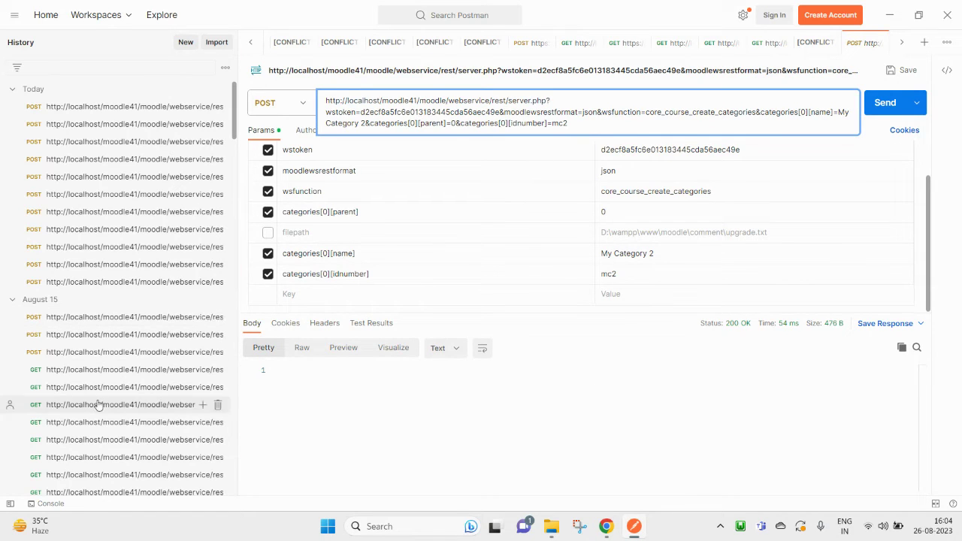
{"action": "left_click", "coordinate": [188, 387]}
{"action": "left_click", "coordinate": [590, 101]}
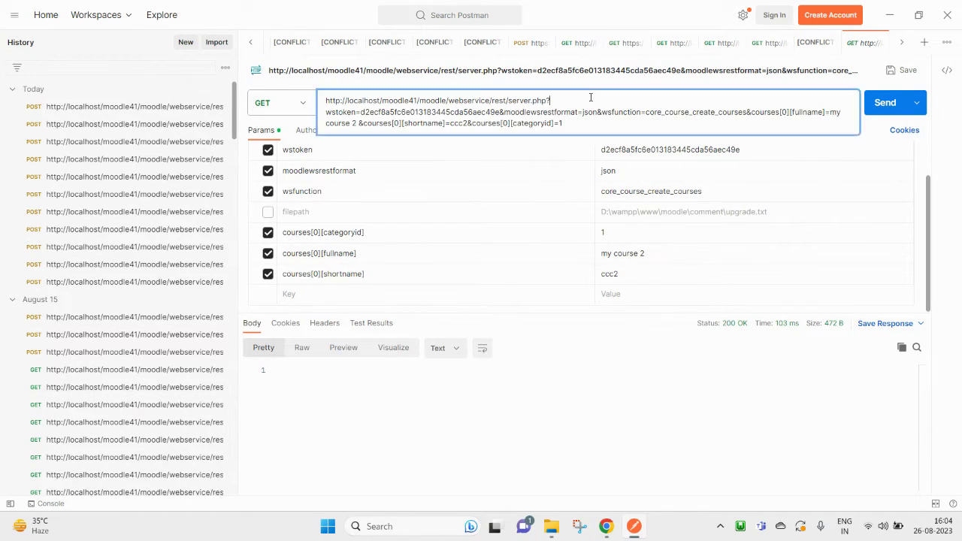
{"action": "double_click", "coordinate": [686, 116]}
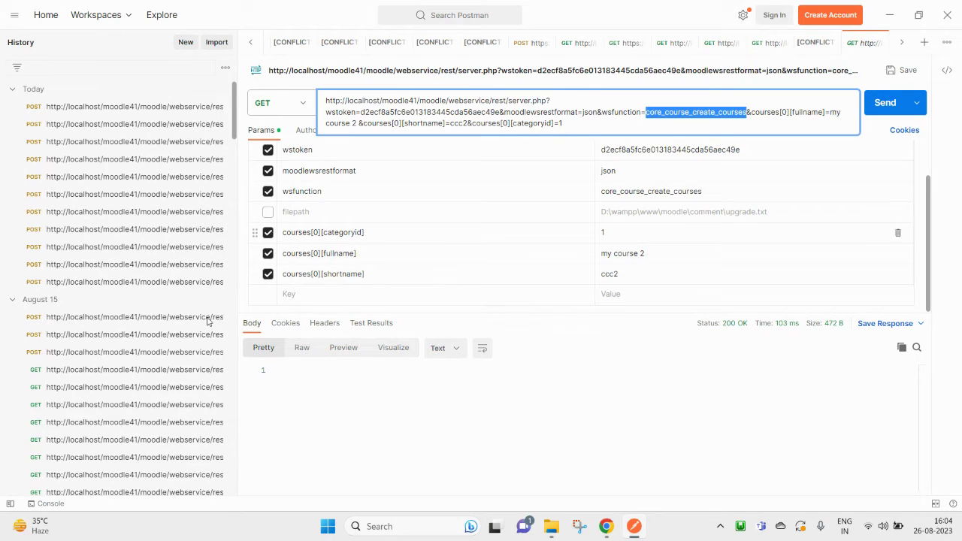
{"action": "scroll", "coordinate": [114, 452], "scroll_direction": "down", "scroll_amount": 5}
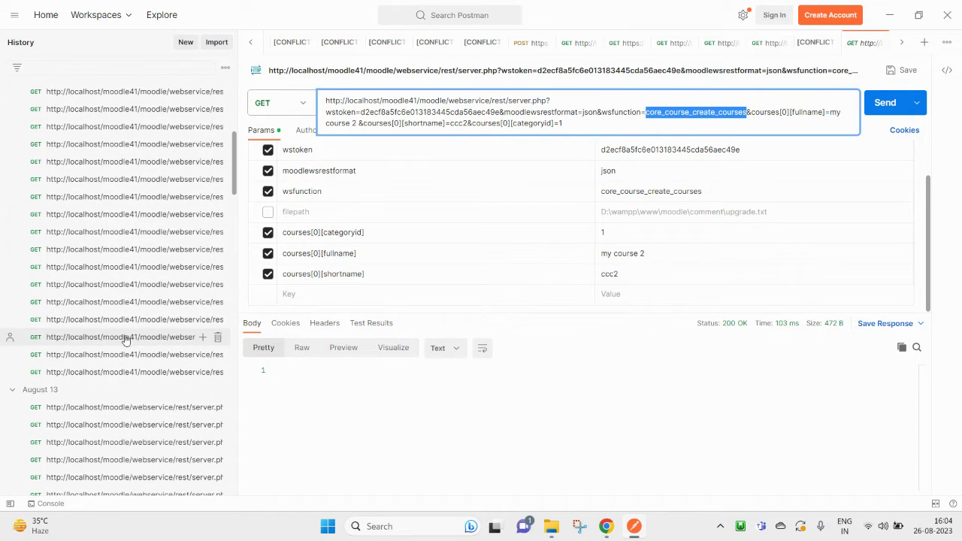
- Reload core_course_create_courses with fullname 'my course', summary 'ccc' and categoryid 1
{"action": "left_click", "coordinate": [125, 337]}
{"action": "left_click", "coordinate": [647, 98]}
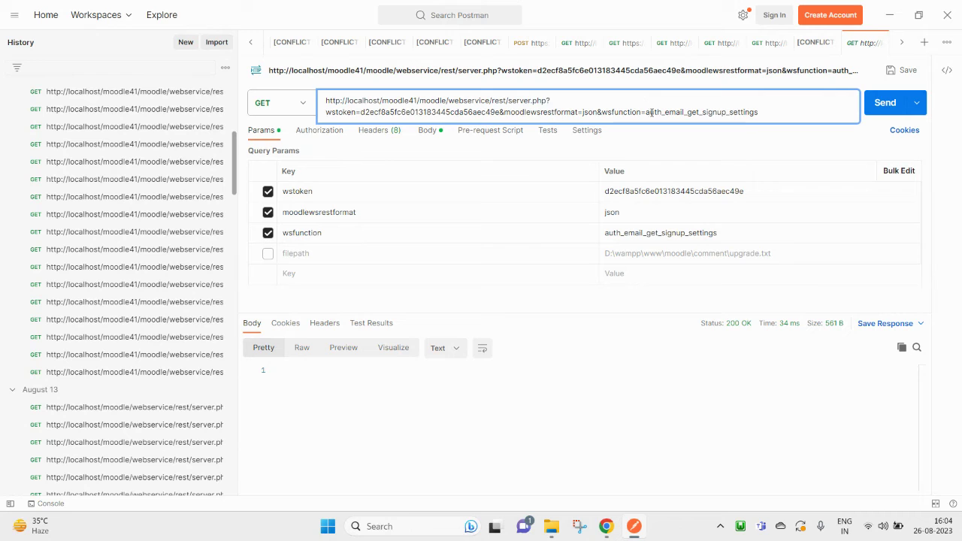
{"action": "left_click", "coordinate": [150, 197]}
{"action": "left_click", "coordinate": [677, 99]}
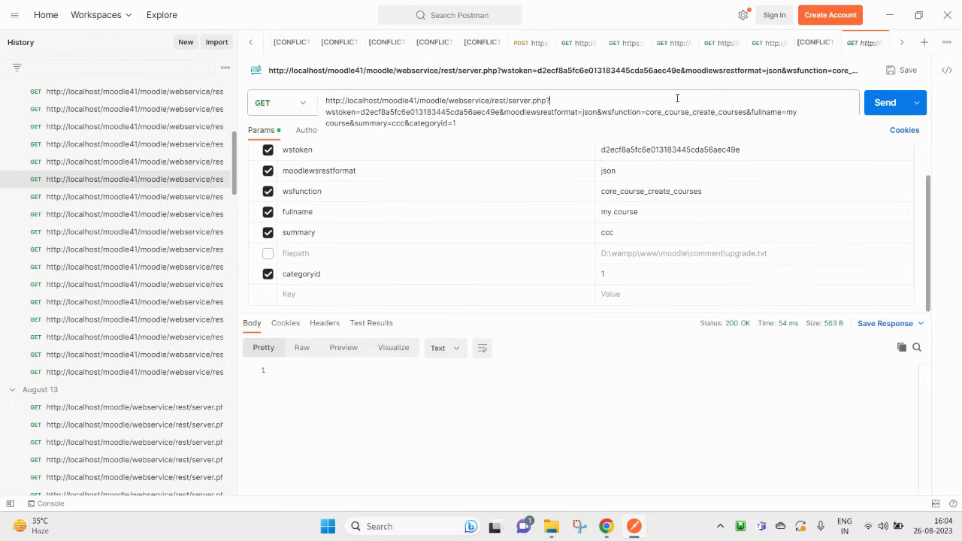
{"action": "double_click", "coordinate": [676, 114]}
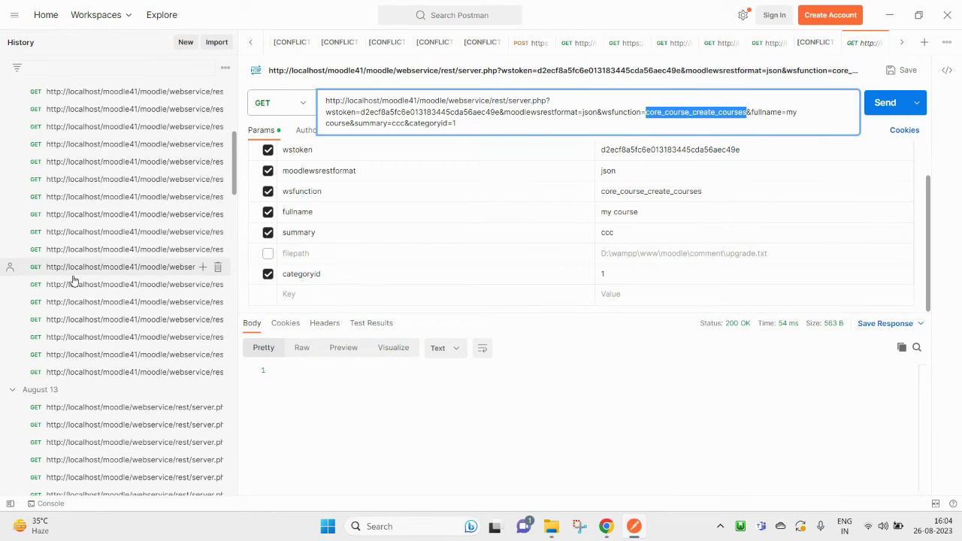
{"action": "left_click", "coordinate": [120, 284]}
{"action": "left_click", "coordinate": [624, 113]}
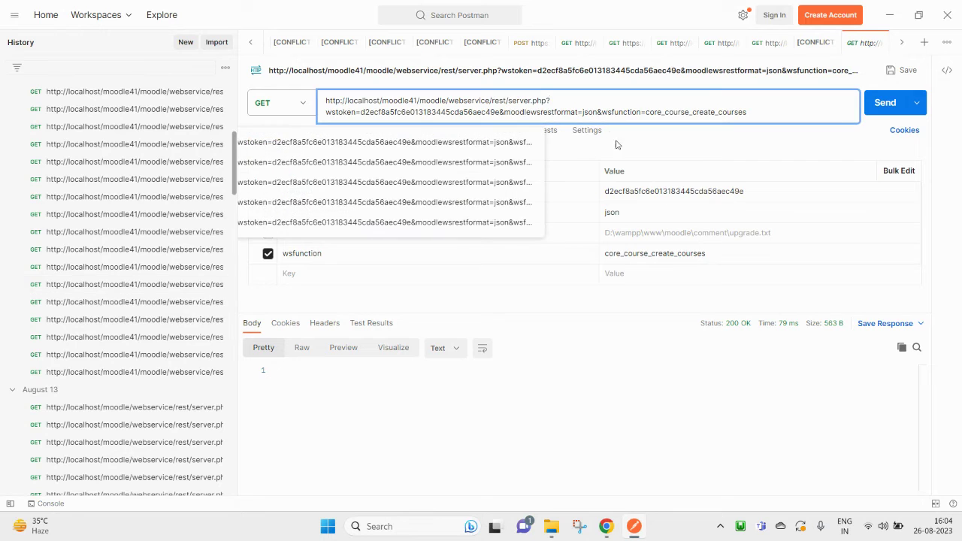
{"action": "left_click", "coordinate": [135, 179]}
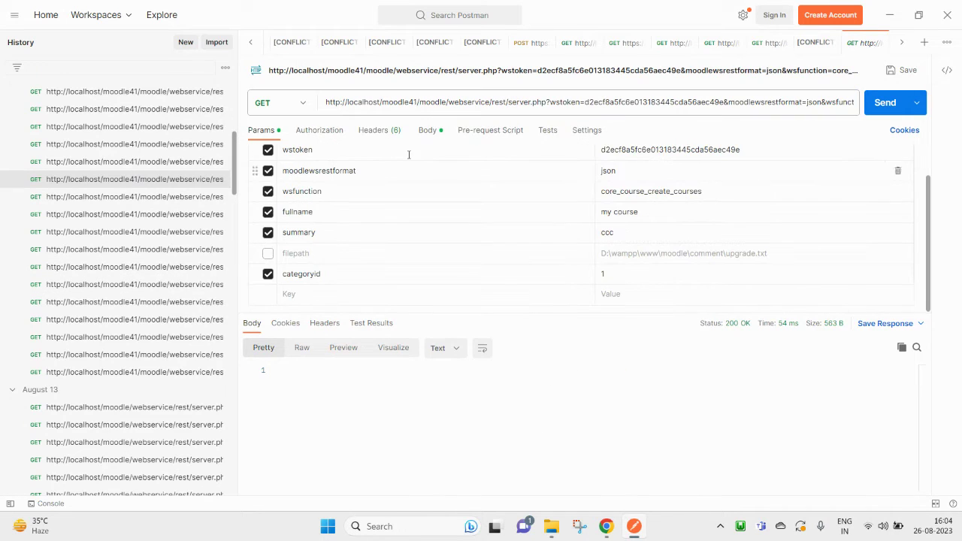
{"action": "left_click", "coordinate": [597, 106]}
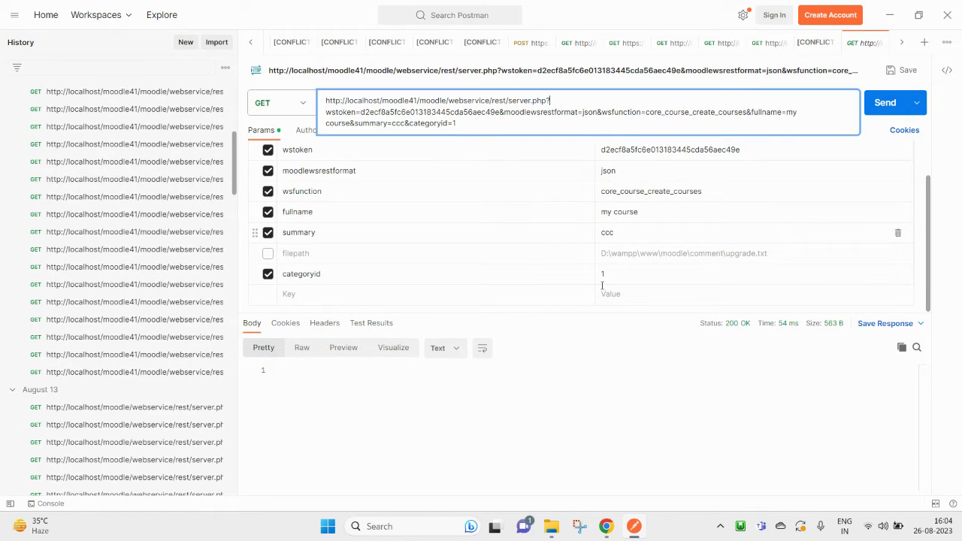
{"action": "mouse_move", "coordinate": [551, 530]}
{"action": "mouse_move", "coordinate": [606, 526]}
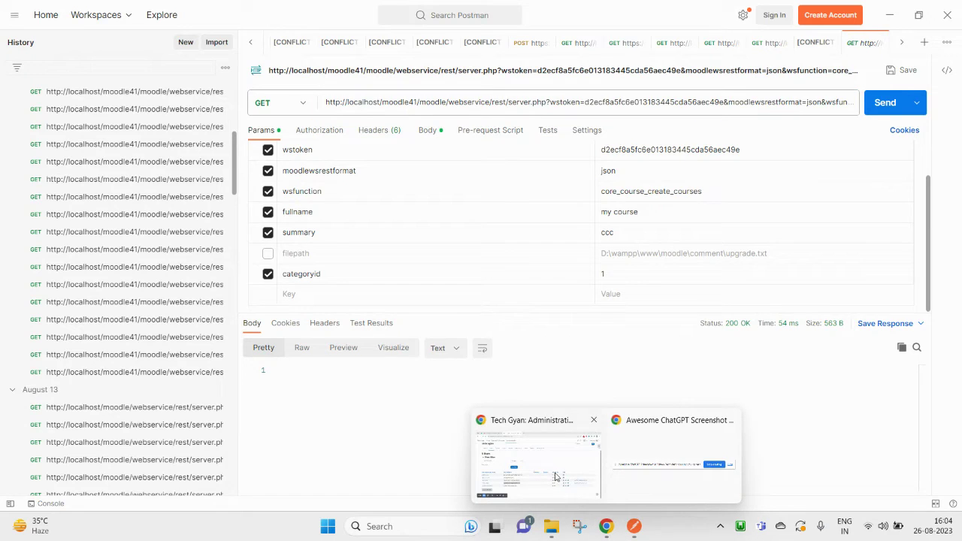
{"action": "left_click", "coordinate": [662, 488]}
- Search the API documentation for 'core_user_c' and select the core_user_create_users name
{"action": "left_click", "coordinate": [132, 9]}
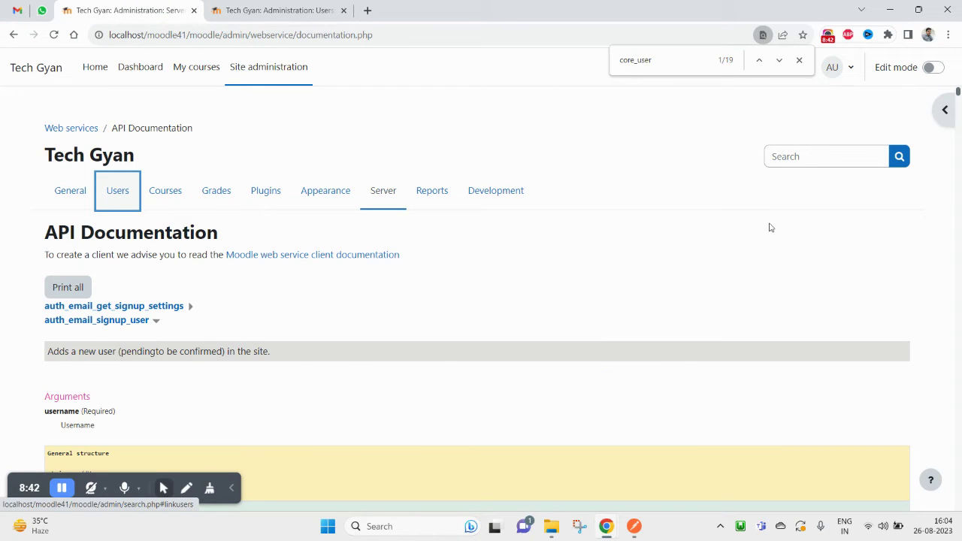
{"action": "left_click", "coordinate": [689, 57]}
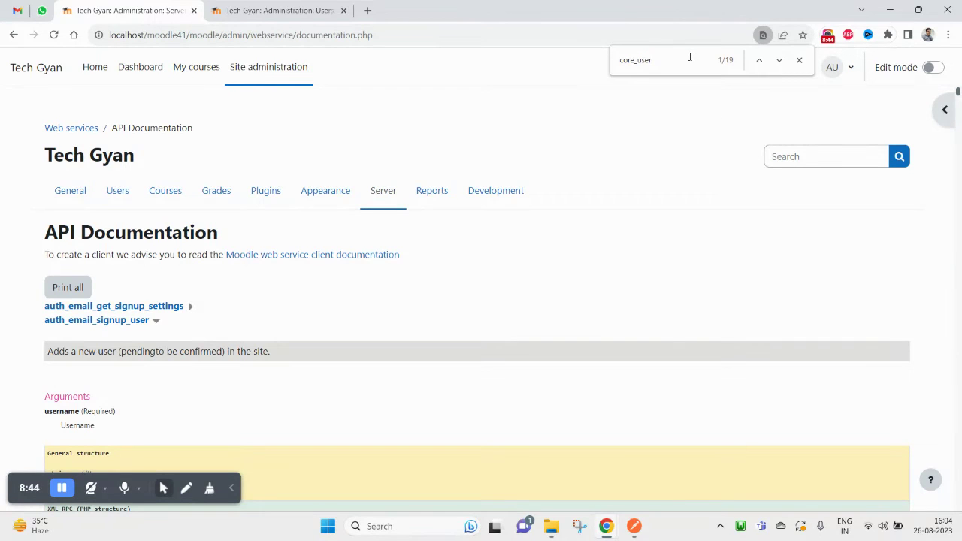
{"action": "key", "text": "Return"}
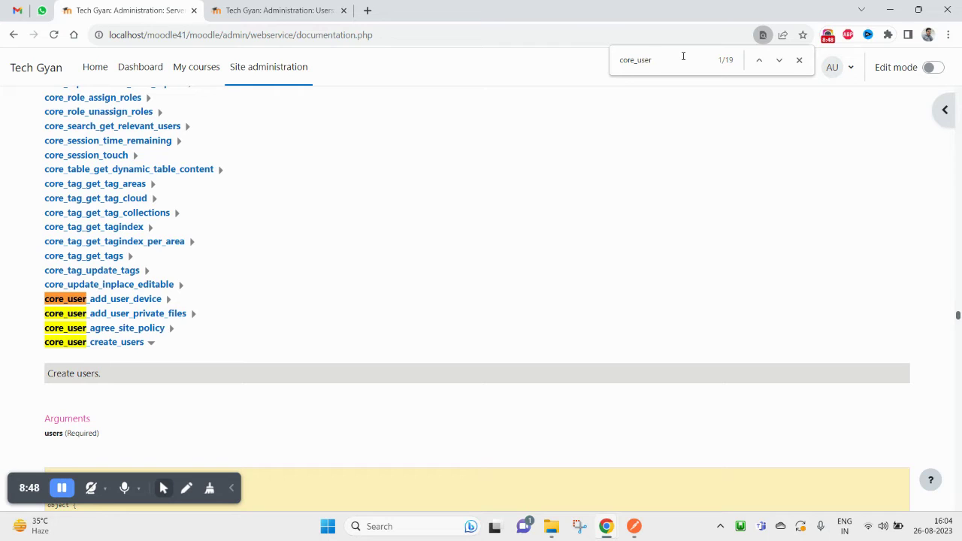
{"action": "type", "text": "_c"}
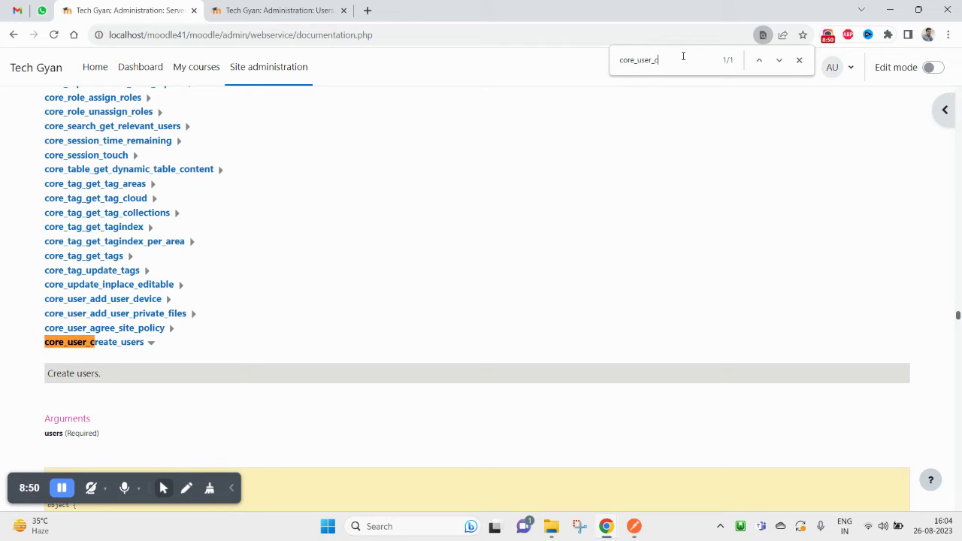
{"action": "left_click_drag", "start_coordinate": [45, 343], "coordinate": [145, 344]}
{"action": "key", "text": "ctrl+c"}
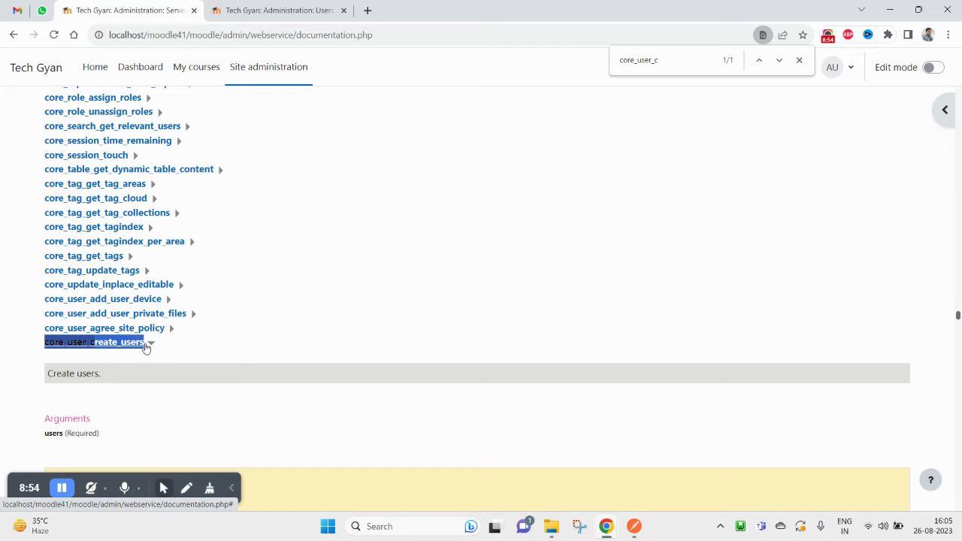
{"action": "left_click", "coordinate": [634, 527]}
{"action": "scroll", "coordinate": [135, 172], "scroll_direction": "up", "scroll_amount": 10}
- Reopen the latest POST request and replace its wsfunction value with core_user_create_users
{"action": "scroll", "coordinate": [256, 154], "scroll_direction": "up", "scroll_amount": 2}
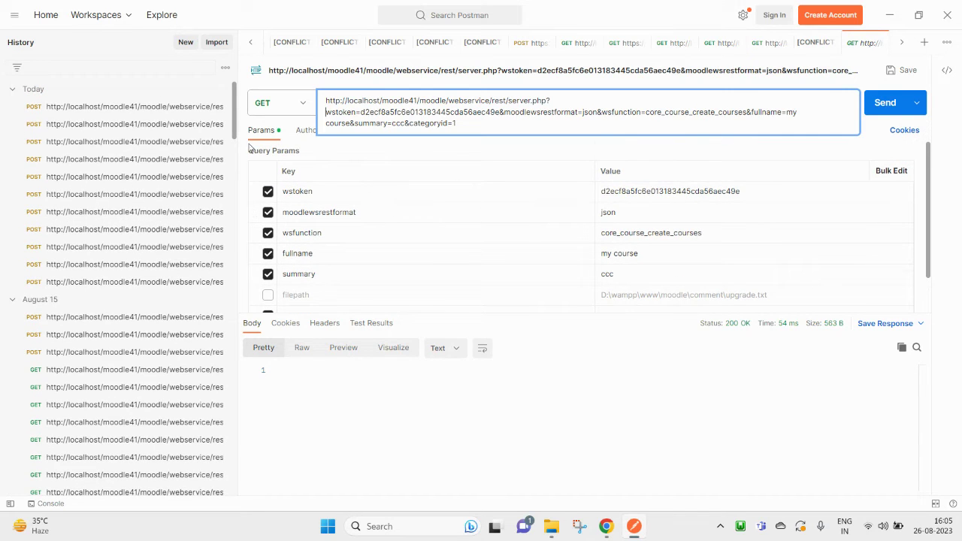
{"action": "left_click", "coordinate": [121, 108]}
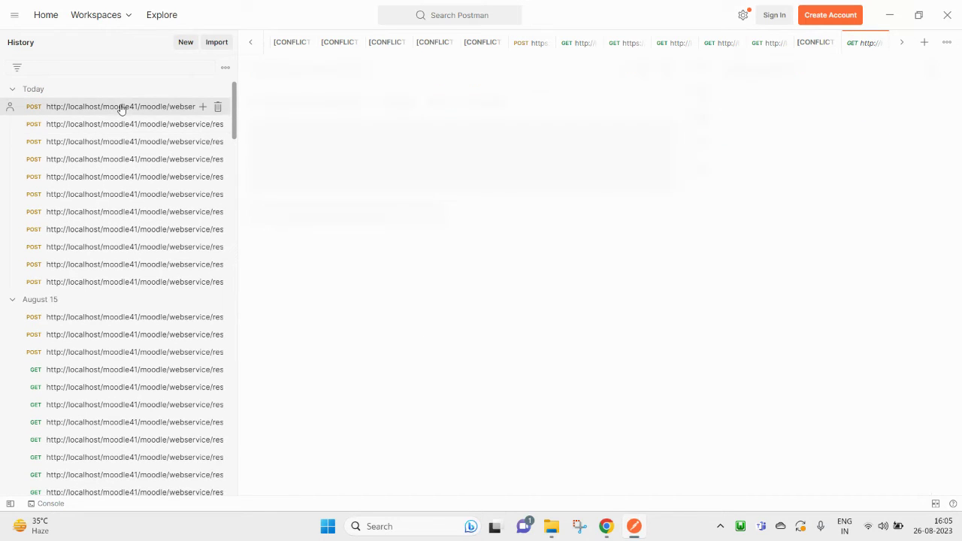
{"action": "left_click", "coordinate": [728, 104]}
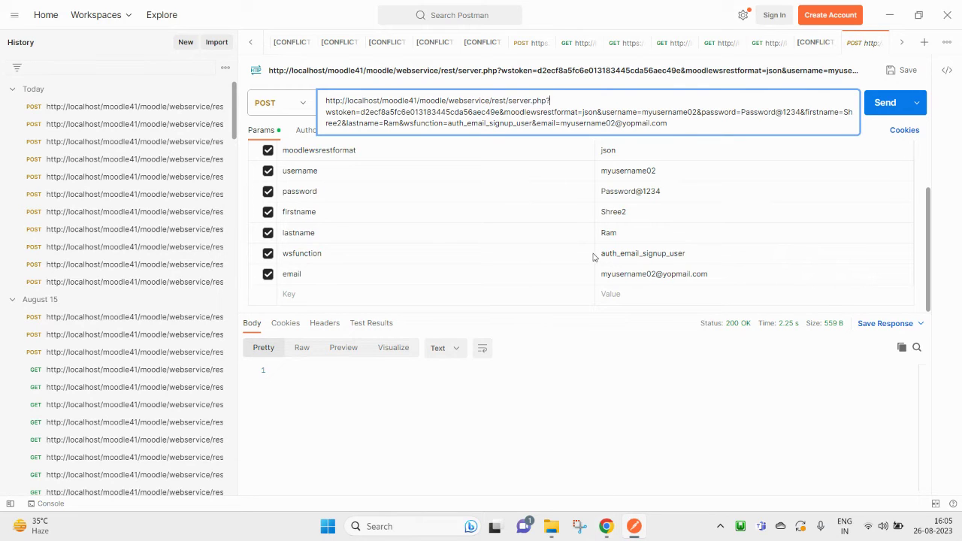
{"action": "double_click", "coordinate": [652, 254]}
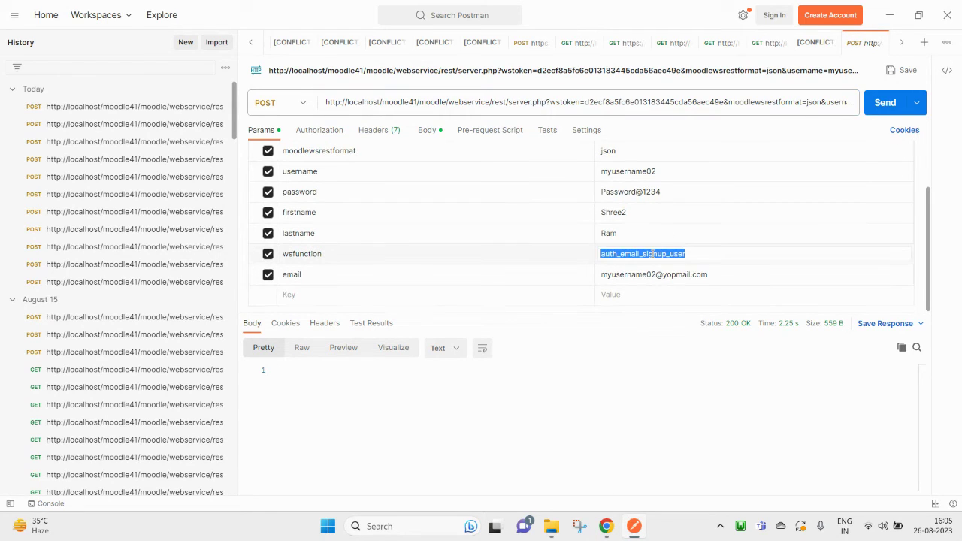
{"action": "key", "text": "ctrl+v"}
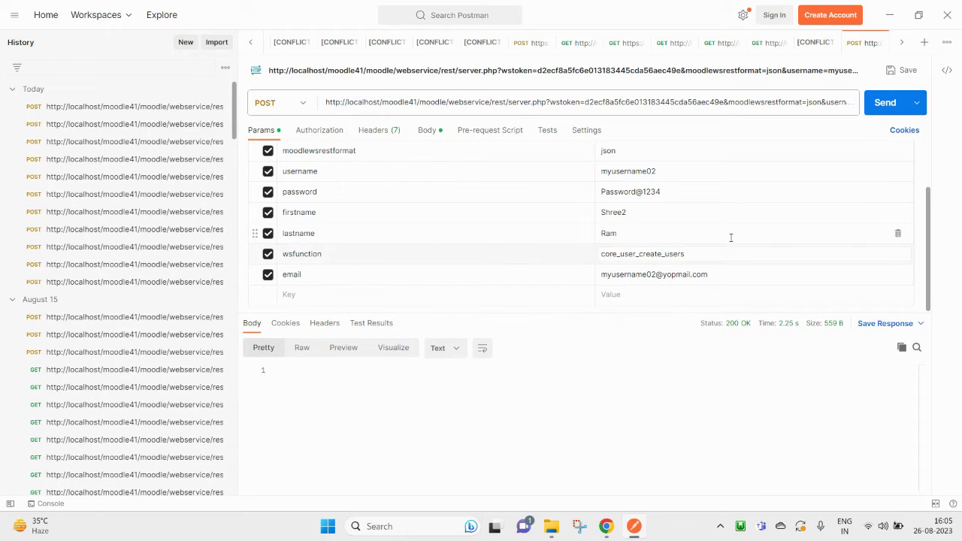
{"action": "left_click", "coordinate": [766, 100]}
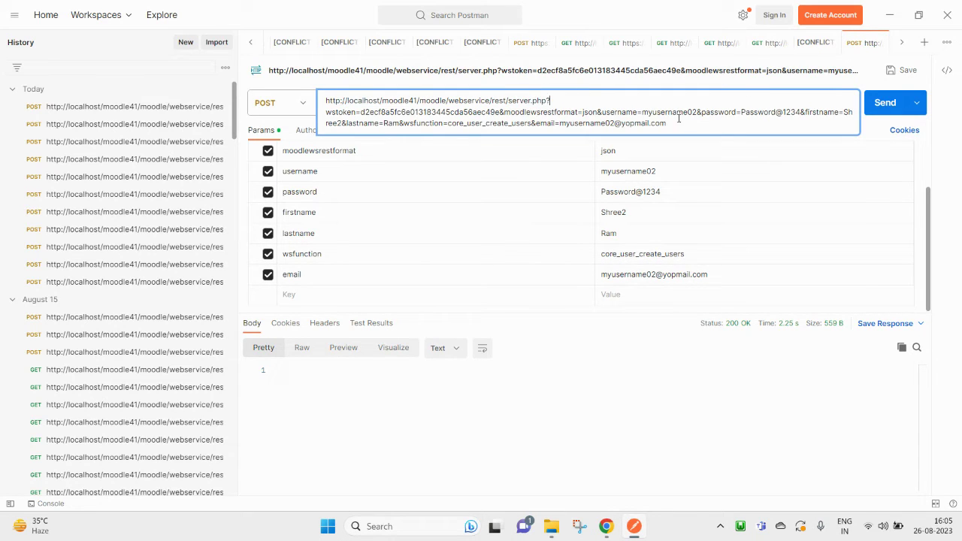
{"action": "double_click", "coordinate": [474, 123]}
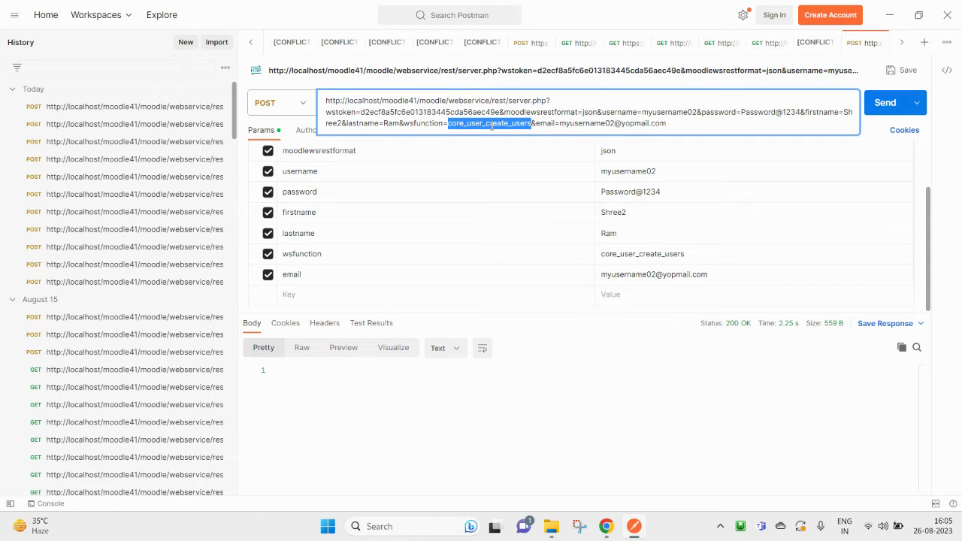
{"action": "left_click", "coordinate": [492, 126]}
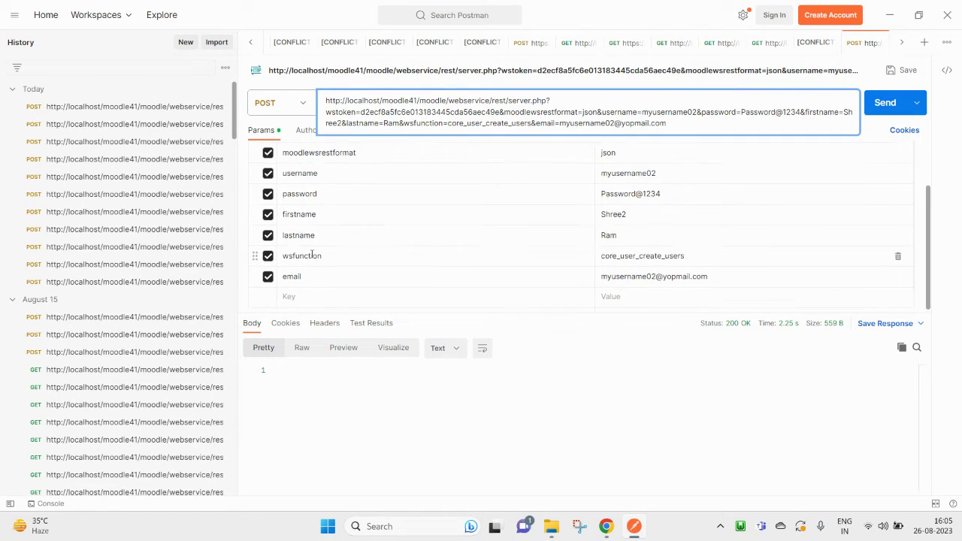
- Disable the username, password, firstname, lastname and email parameters, keeping wsfunction enabled
{"action": "scroll", "coordinate": [300, 251], "scroll_direction": "up", "scroll_amount": 2}
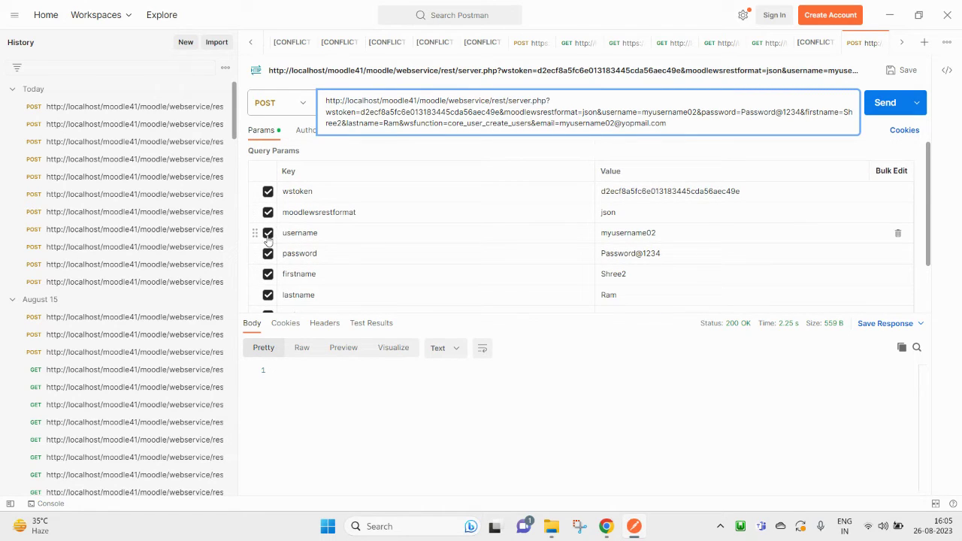
{"action": "left_click", "coordinate": [268, 233]}
{"action": "left_click", "coordinate": [268, 254]}
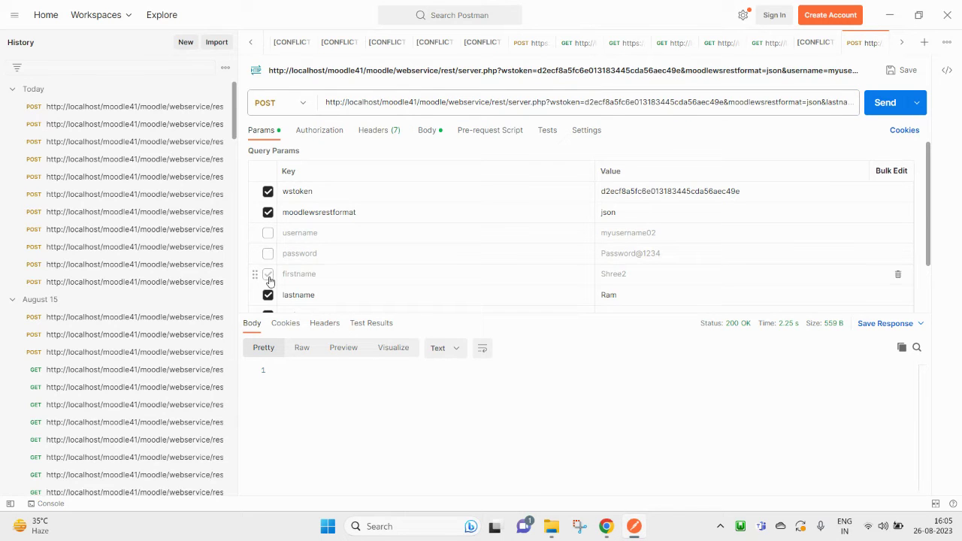
{"action": "left_click", "coordinate": [268, 275]}
{"action": "scroll", "coordinate": [269, 274], "scroll_direction": "down", "scroll_amount": 2}
{"action": "left_click", "coordinate": [268, 233]}
{"action": "left_click", "coordinate": [268, 254]}
{"action": "left_click", "coordinate": [268, 254]}
{"action": "left_click", "coordinate": [268, 274]}
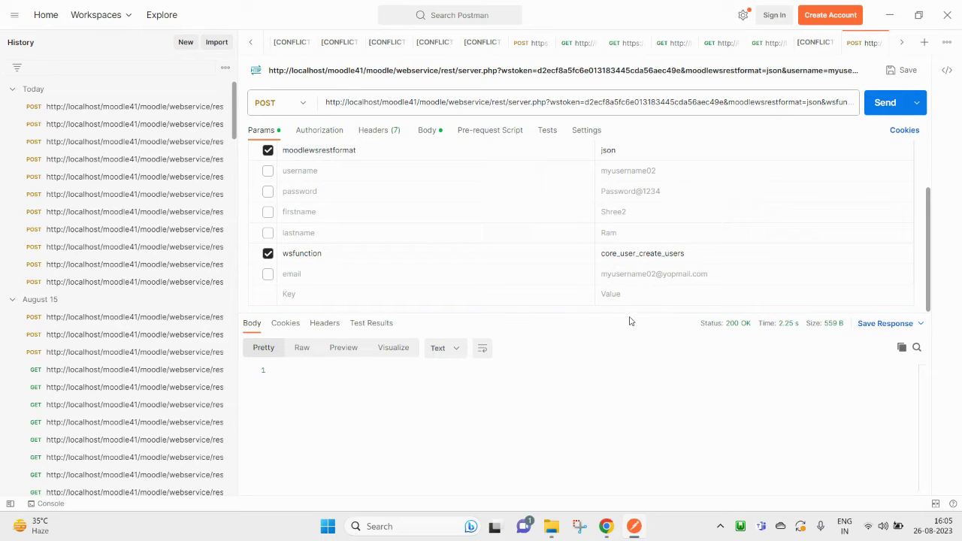
{"action": "left_click_drag", "start_coordinate": [630, 314], "coordinate": [624, 384]}
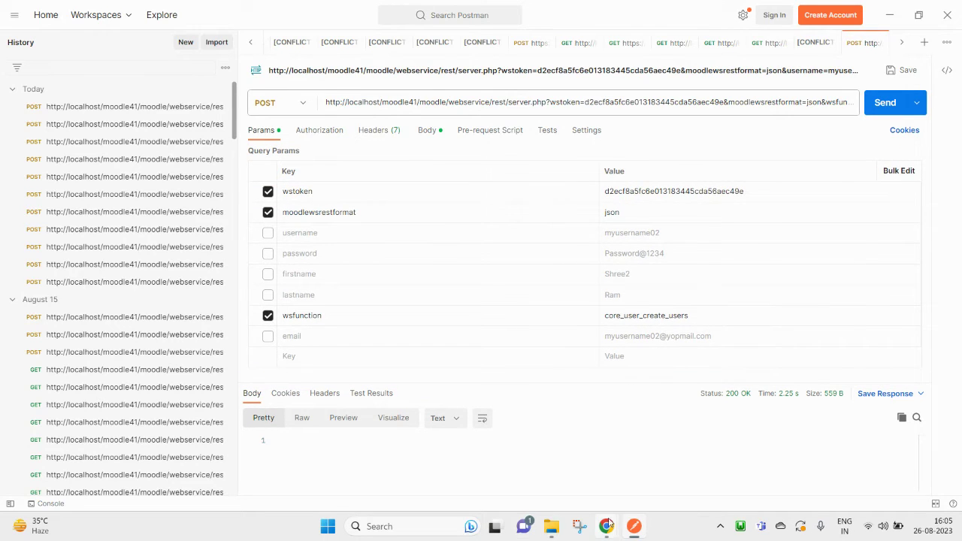
- Scroll the core_user_create_users docs to the REST (POST parameters) list and select users[0]
{"action": "mouse_move", "coordinate": [606, 526]}
{"action": "left_click", "coordinate": [557, 457]}
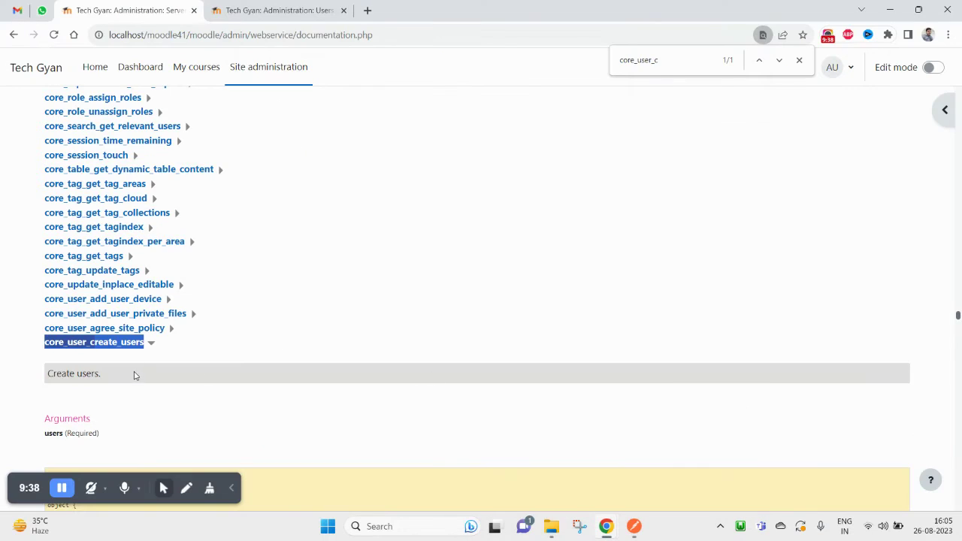
{"action": "left_click", "coordinate": [151, 345]}
{"action": "scroll", "coordinate": [151, 347], "scroll_direction": "down", "scroll_amount": 2}
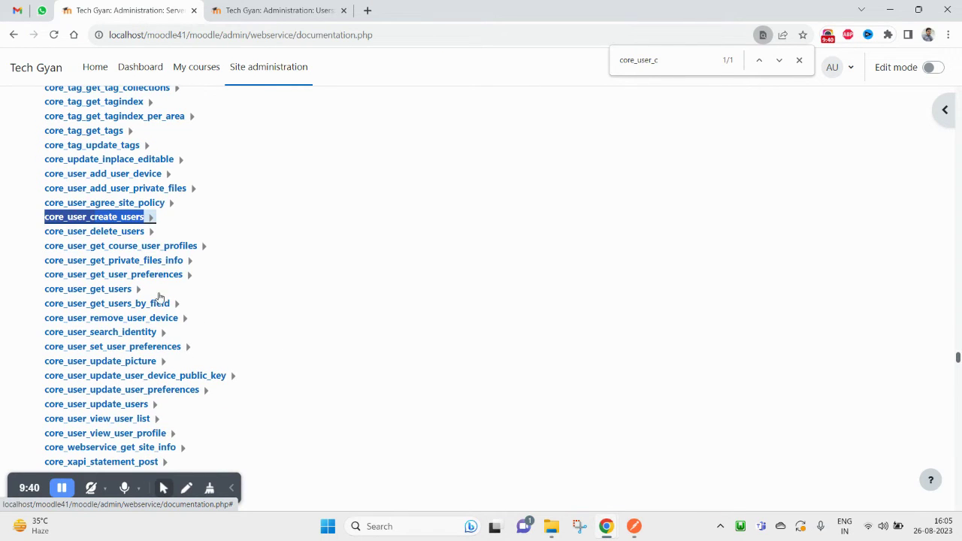
{"action": "left_click", "coordinate": [151, 220]}
{"action": "scroll", "coordinate": [151, 225], "scroll_direction": "down", "scroll_amount": 10}
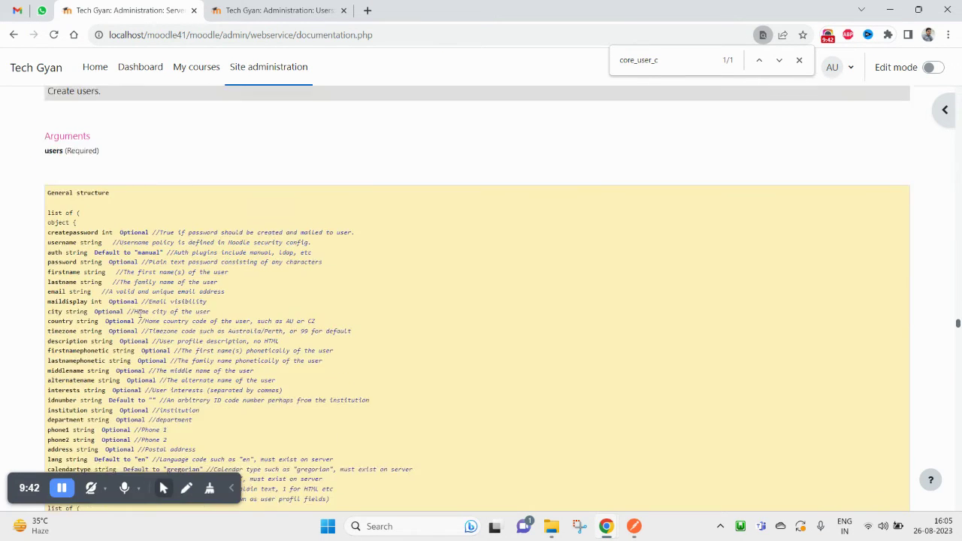
{"action": "scroll", "coordinate": [140, 312], "scroll_direction": "down", "scroll_amount": 9}
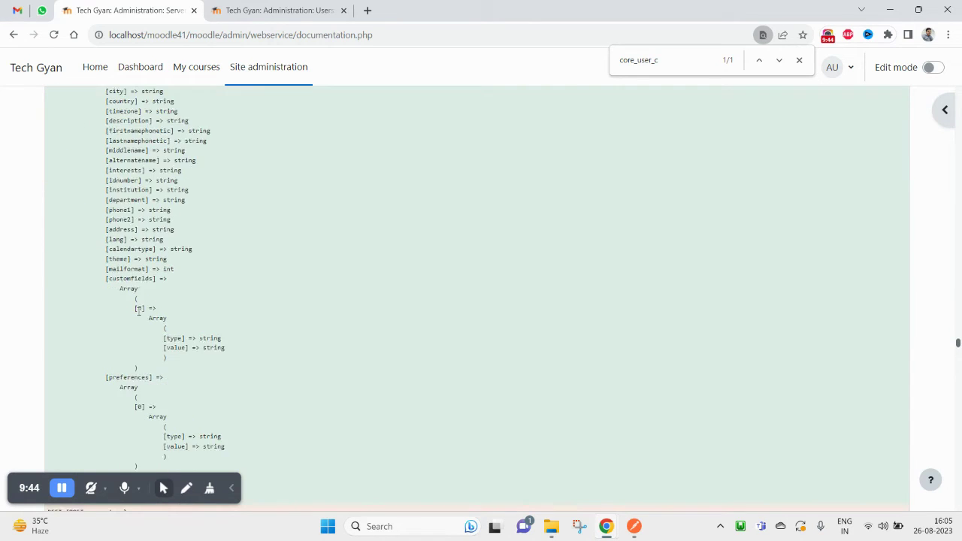
{"action": "scroll", "coordinate": [103, 291], "scroll_direction": "down", "scroll_amount": 2}
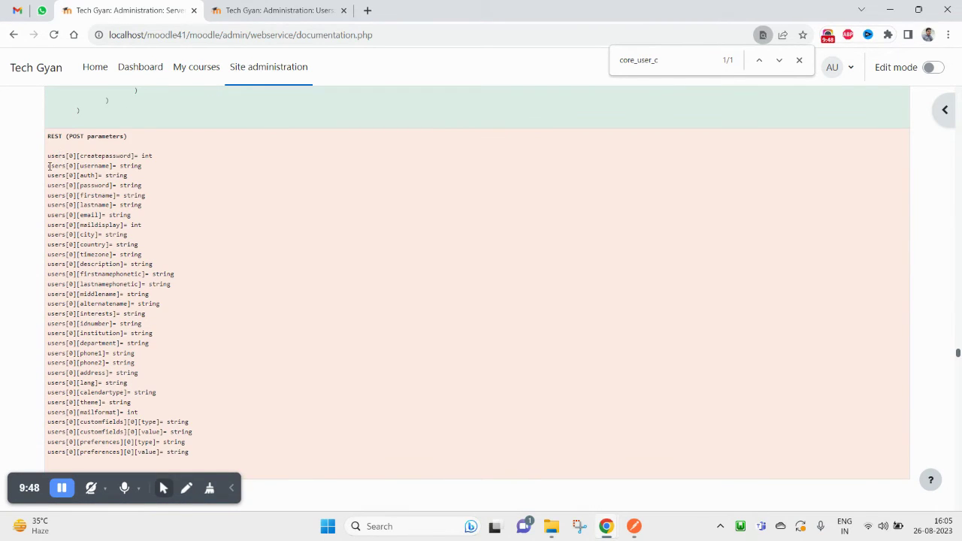
{"action": "left_click_drag", "start_coordinate": [50, 167], "coordinate": [77, 166]}
{"action": "key", "text": "ctrl+c"}
- Enable the username parameter and rename its key to users[0][username], copied from the Moodle docs
{"action": "key", "text": "alt+Tab"}
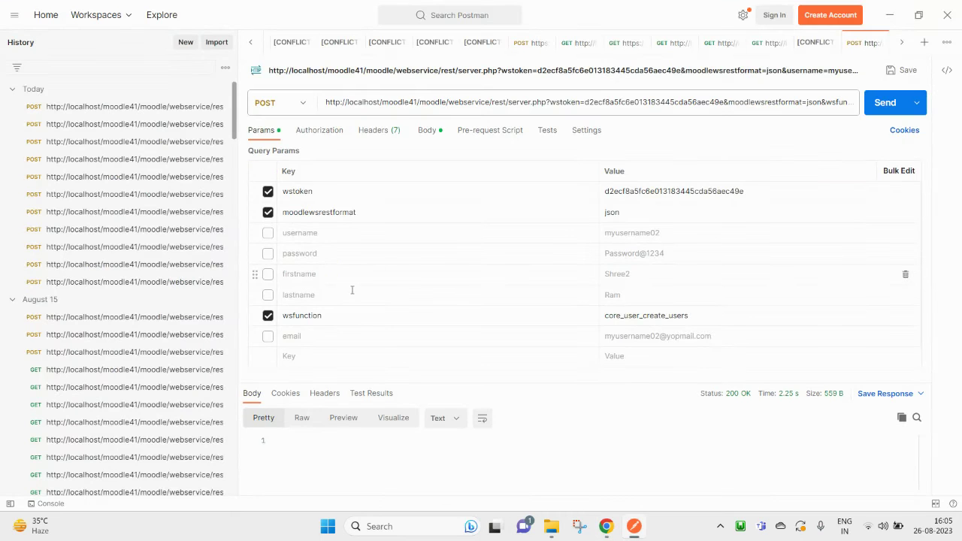
{"action": "left_click", "coordinate": [268, 233]}
{"action": "left_click", "coordinate": [267, 253]}
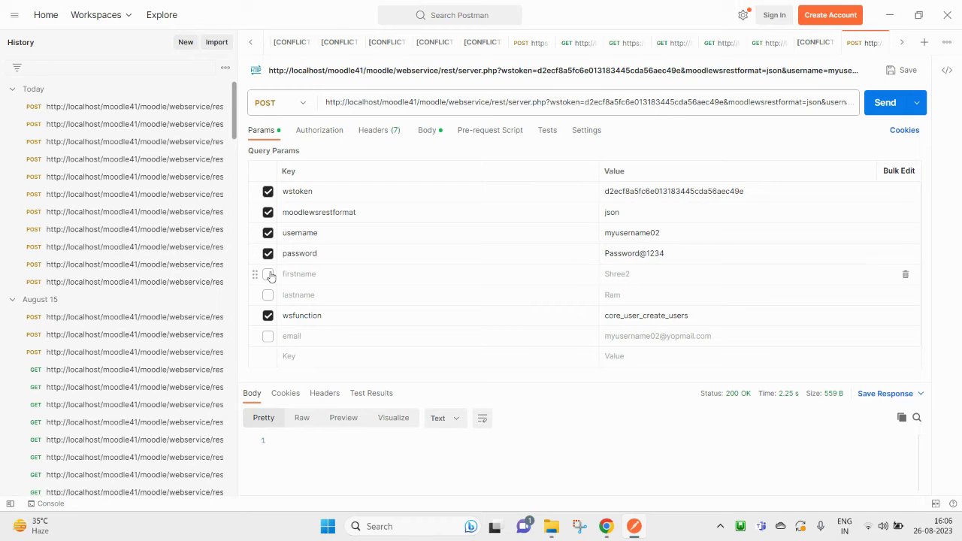
{"action": "left_click", "coordinate": [267, 273]}
{"action": "left_click", "coordinate": [268, 273]}
{"action": "left_click", "coordinate": [268, 254]}
{"action": "left_click", "coordinate": [344, 234]}
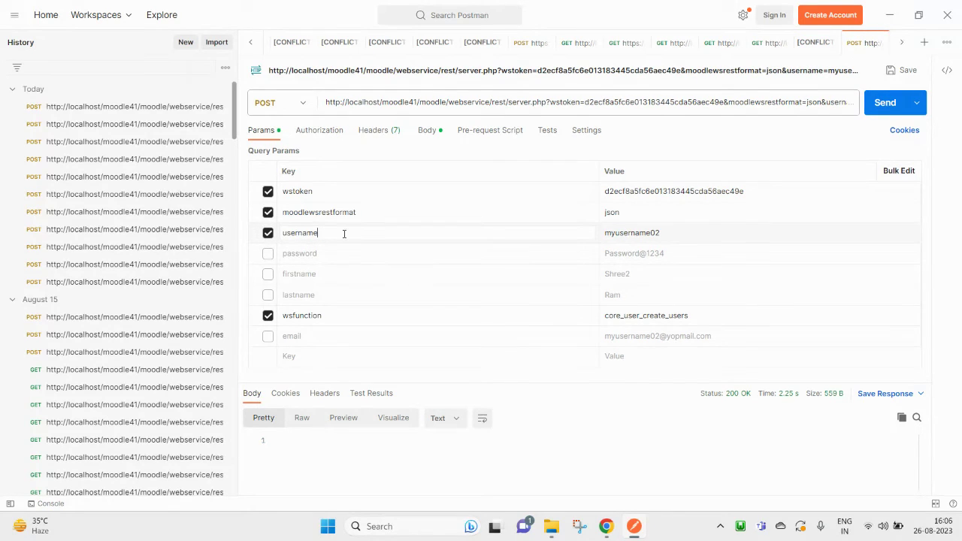
{"action": "key", "text": "ctrl+v"}
{"action": "key", "text": "alt+Tab"}
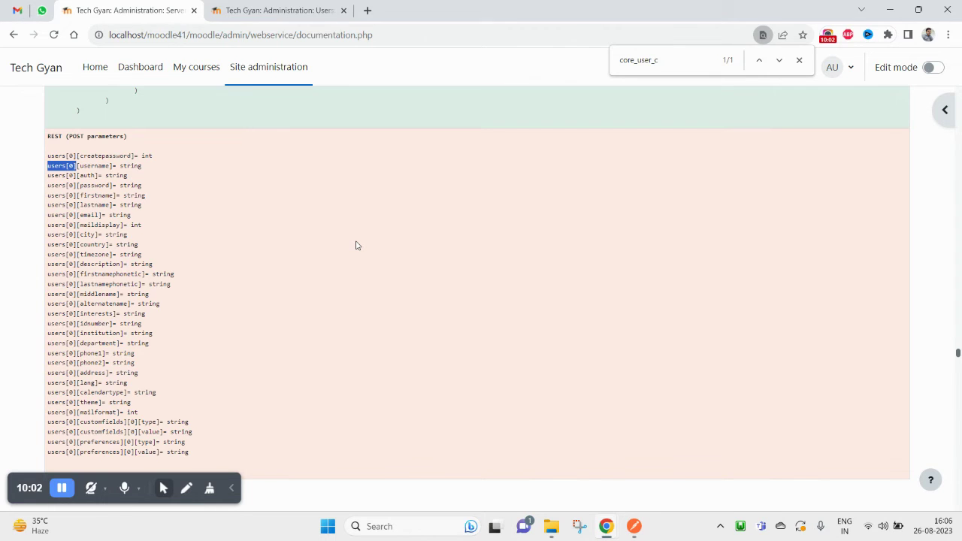
{"action": "key", "text": "alt+Tab"}
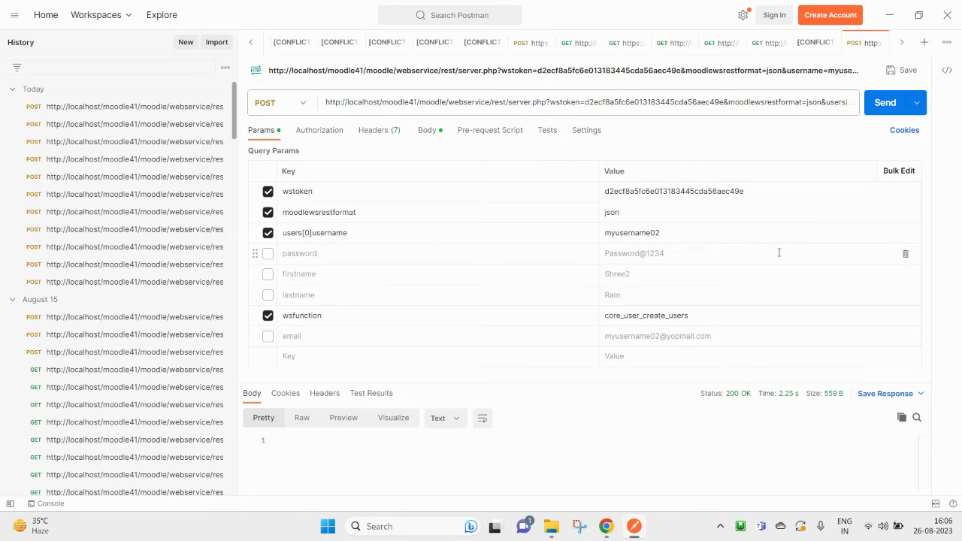
{"action": "key", "text": "alt+Tab"}
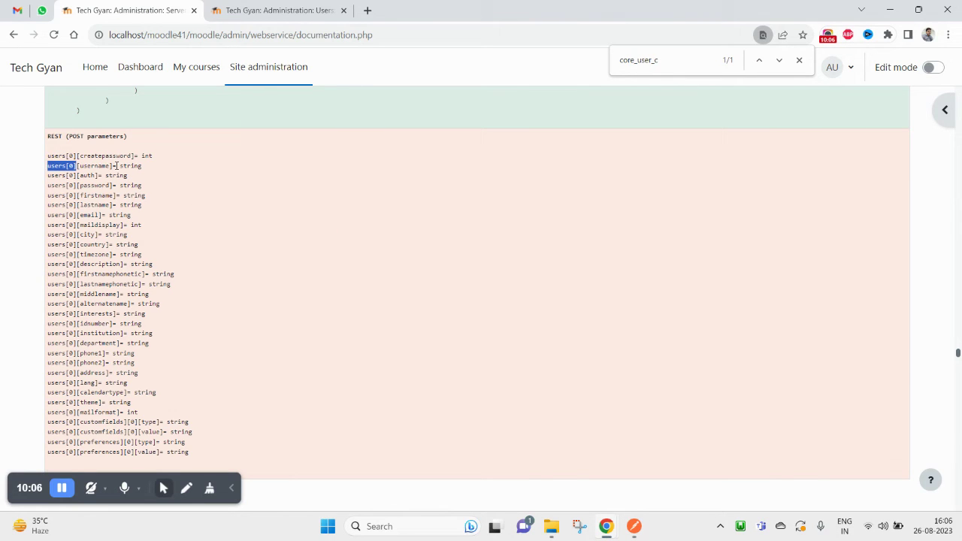
{"action": "left_click_drag", "start_coordinate": [117, 166], "coordinate": [47, 165]}
{"action": "key", "text": "ctrl+c"}
{"action": "key", "text": "alt+Tab"}
{"action": "left_click_drag", "start_coordinate": [348, 233], "coordinate": [277, 236]}
{"action": "key", "text": "ctrl+v"}
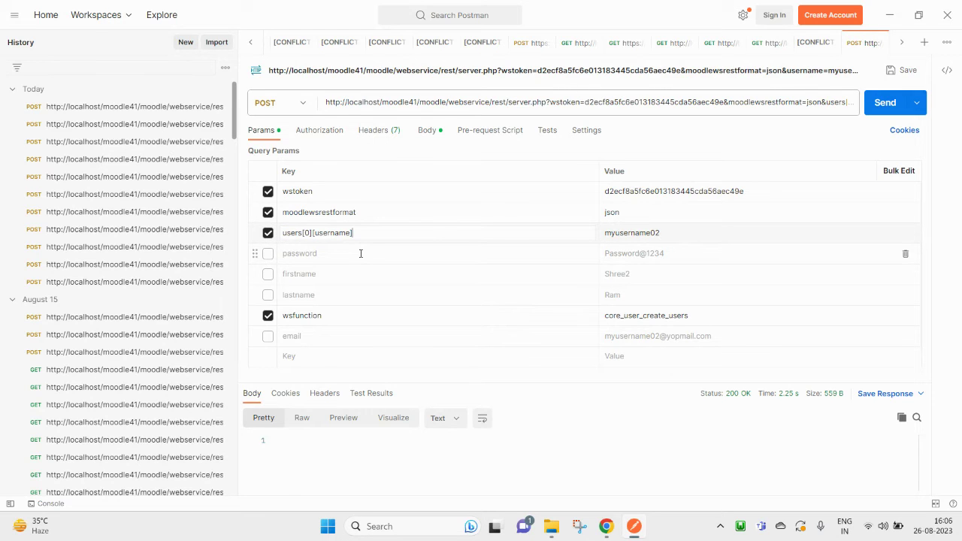
- Turn the password row into an enabled users[0][firstname] parameter holding the first-name value
{"action": "key", "text": "alt+Tab"}
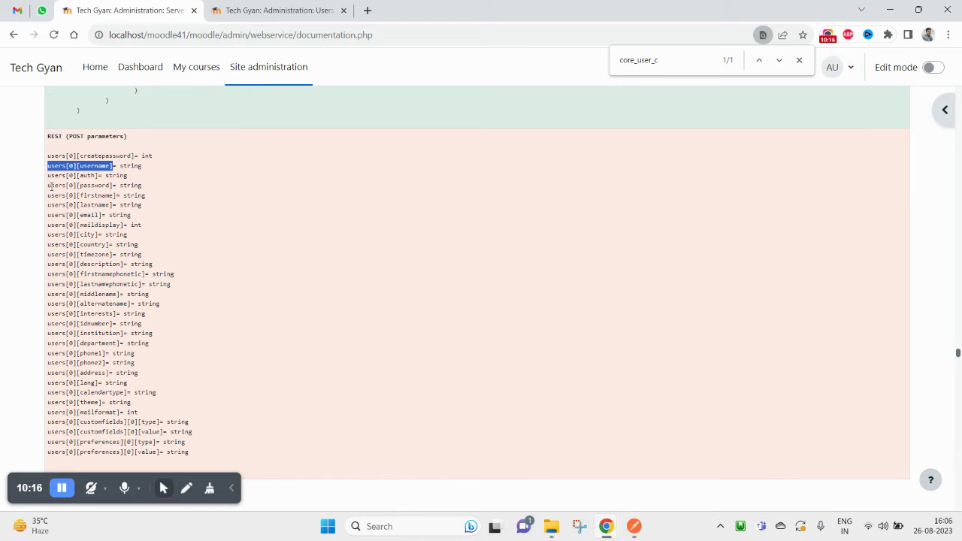
{"action": "left_click_drag", "start_coordinate": [47, 195], "coordinate": [117, 196]}
{"action": "key", "text": "ctrl+c"}
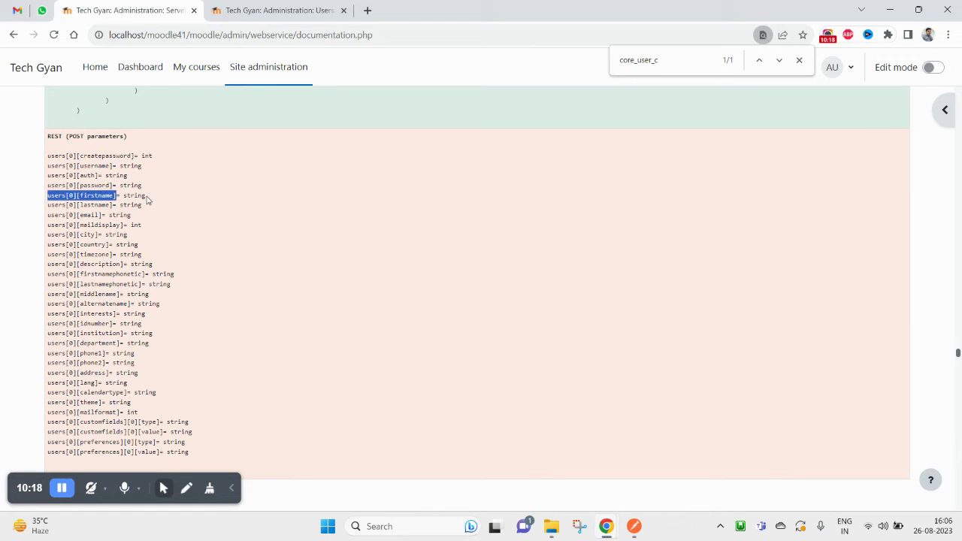
{"action": "key", "text": "alt+Tab"}
{"action": "double_click", "coordinate": [335, 254]}
{"action": "key", "text": "ctrl+v"}
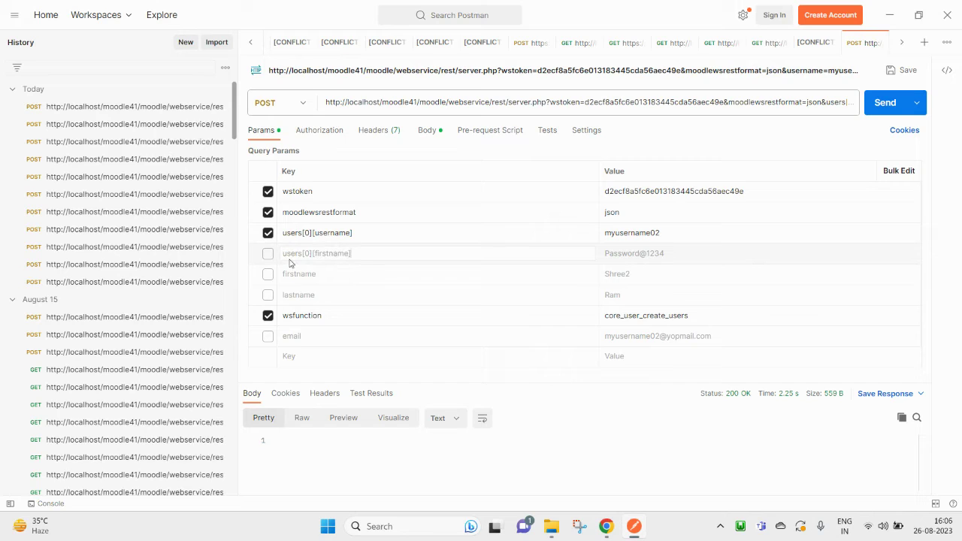
{"action": "left_click", "coordinate": [268, 254]}
{"action": "double_click", "coordinate": [630, 277]}
{"action": "key", "text": "ctrl+c"}
{"action": "double_click", "coordinate": [642, 253]}
{"action": "key", "text": "ctrl+v"}
{"action": "type", "text": "3"}
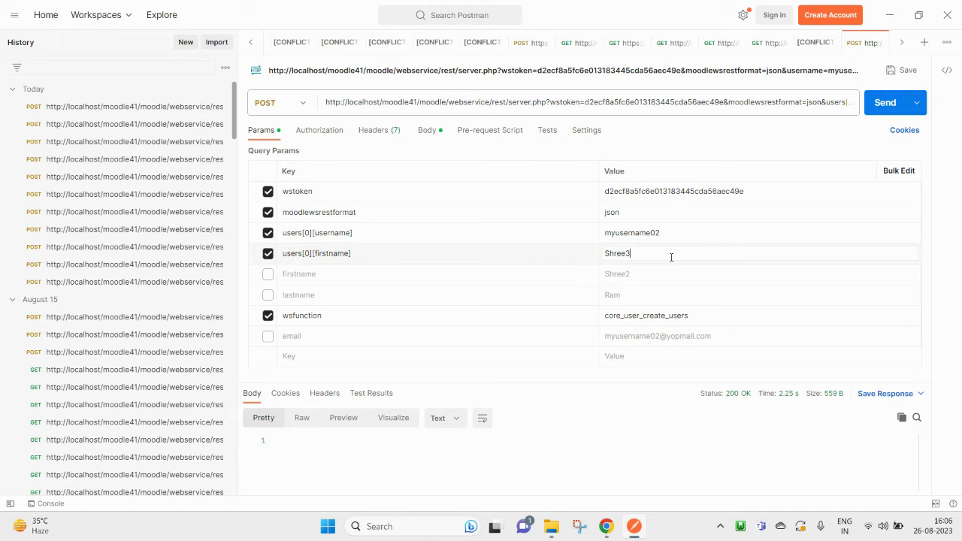
- Rename the firstname row to users[0][lastname] and give it the last-name value
{"action": "key", "text": "alt+Tab"}
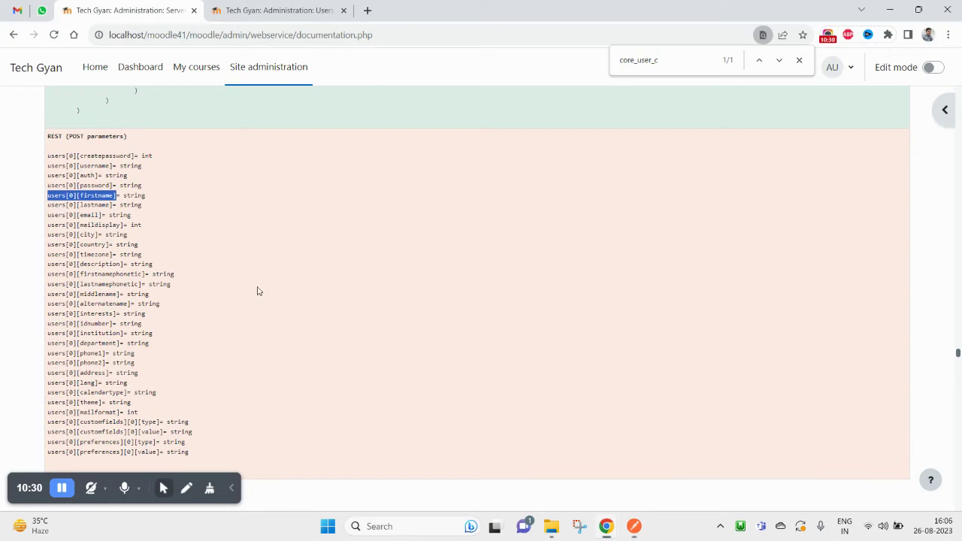
{"action": "left_click_drag", "start_coordinate": [48, 204], "coordinate": [110, 208]}
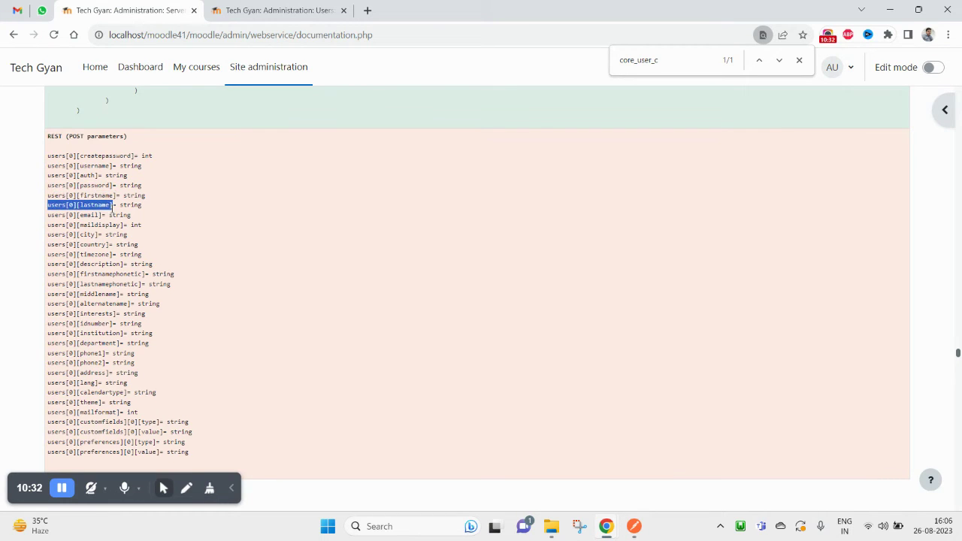
{"action": "key", "text": "alt+Tab"}
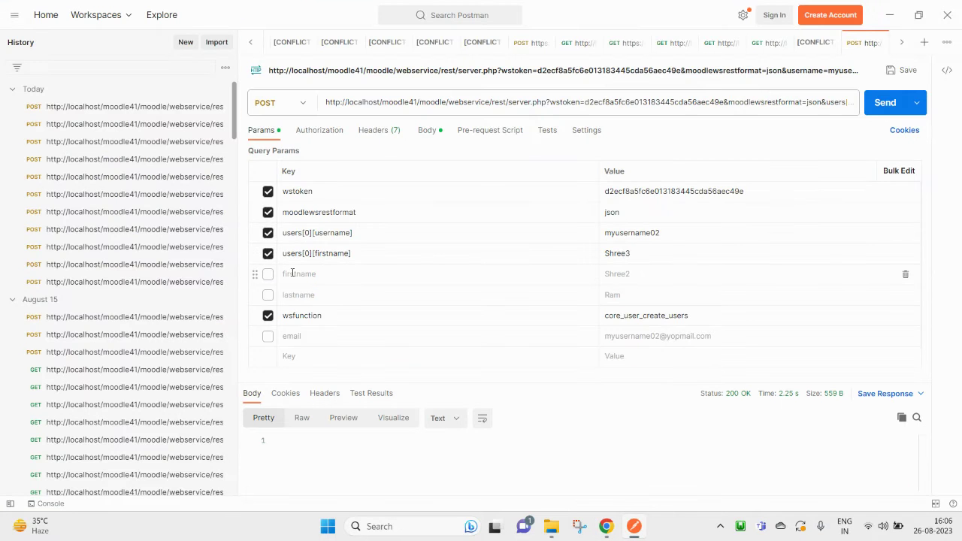
{"action": "double_click", "coordinate": [296, 275]}
{"action": "key", "text": "ctrl+v"}
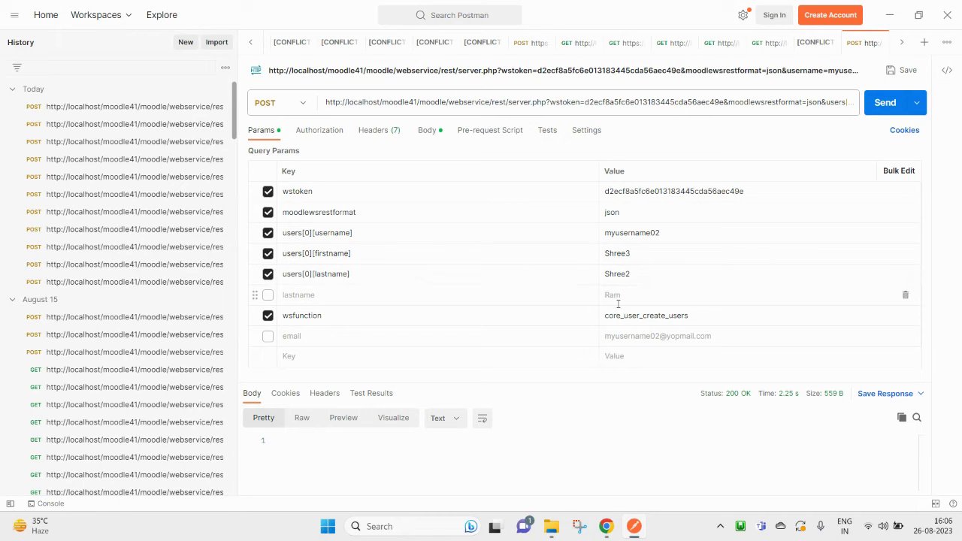
{"action": "double_click", "coordinate": [613, 296]}
{"action": "key", "text": "ctrl+c"}
{"action": "double_click", "coordinate": [622, 275]}
{"action": "key", "text": "ctrl+v"}
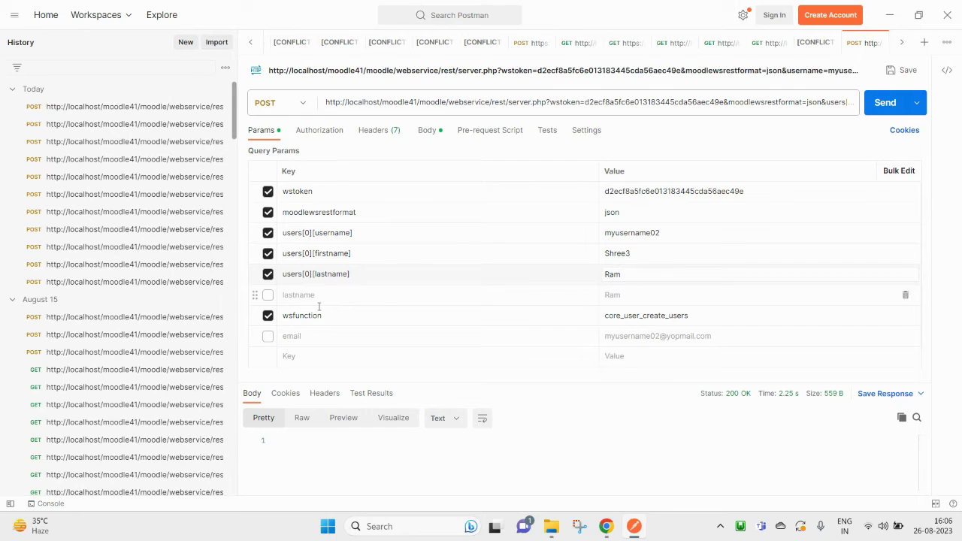
{"action": "left_click", "coordinate": [269, 297]}
- Rename and enable the email key as users[0][email], changing the e-mail and username values to 03
{"action": "key", "text": "alt+Tab"}
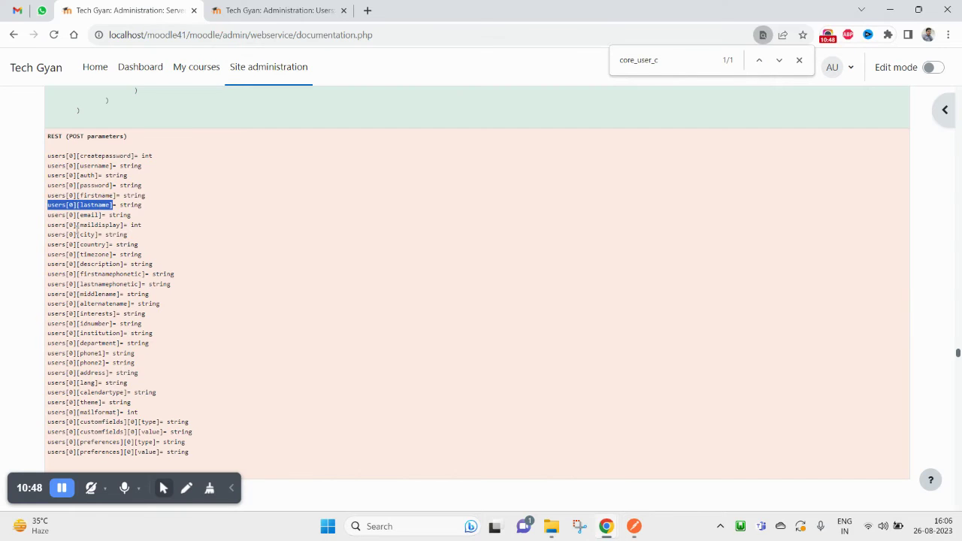
{"action": "left_click_drag", "start_coordinate": [49, 216], "coordinate": [101, 215]}
{"action": "key", "text": "alt+Tab"}
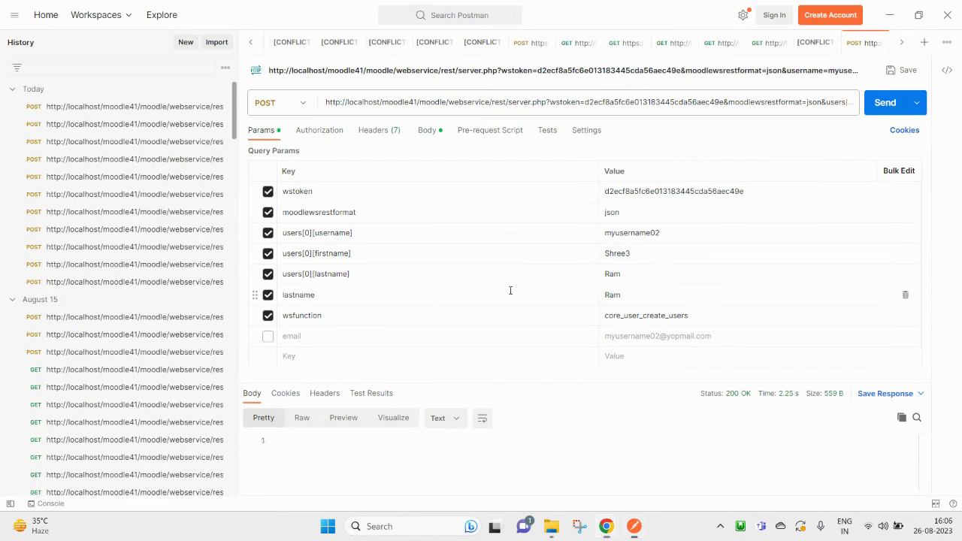
{"action": "left_click", "coordinate": [305, 335]}
{"action": "double_click", "coordinate": [292, 336]}
{"action": "key", "text": "ctrl+v"}
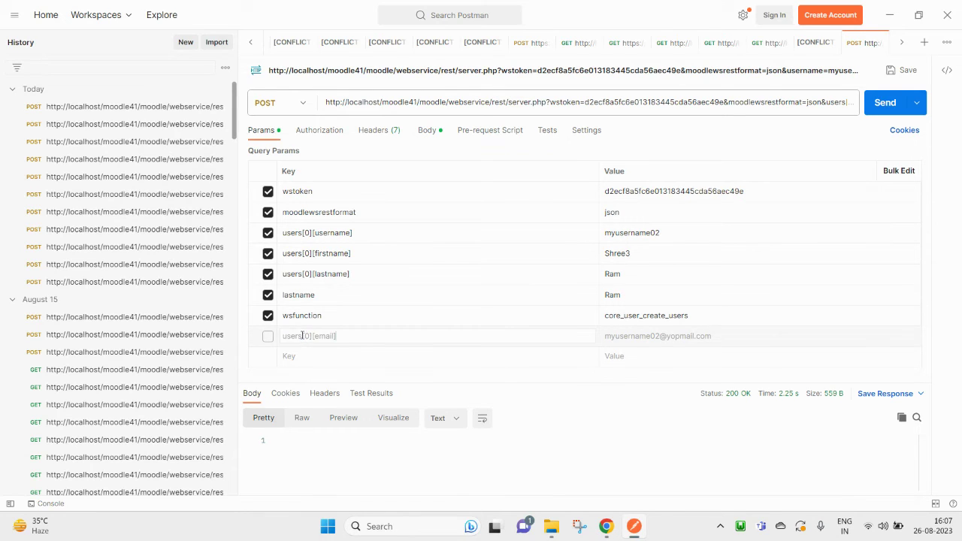
{"action": "left_click", "coordinate": [268, 338]}
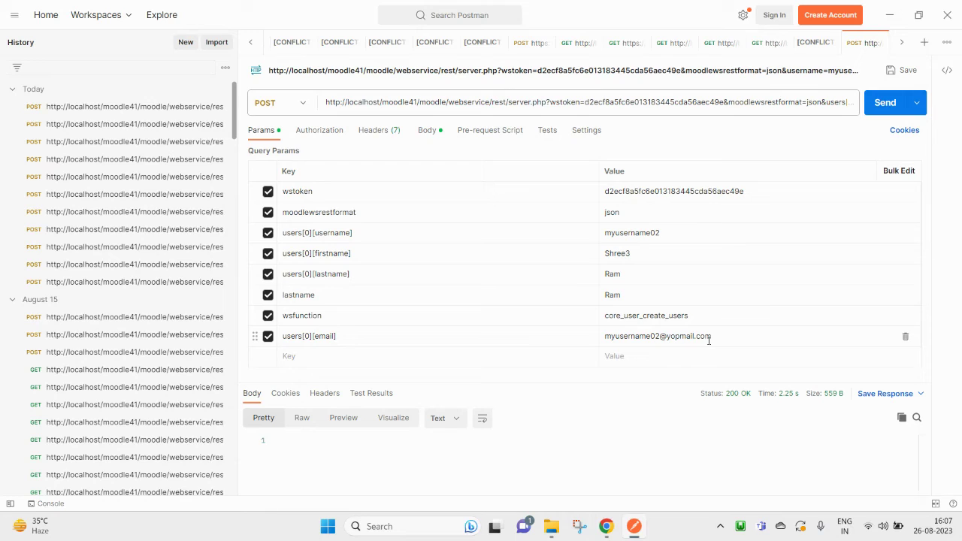
{"action": "left_click", "coordinate": [659, 338]}
{"action": "key", "text": "Delete"}
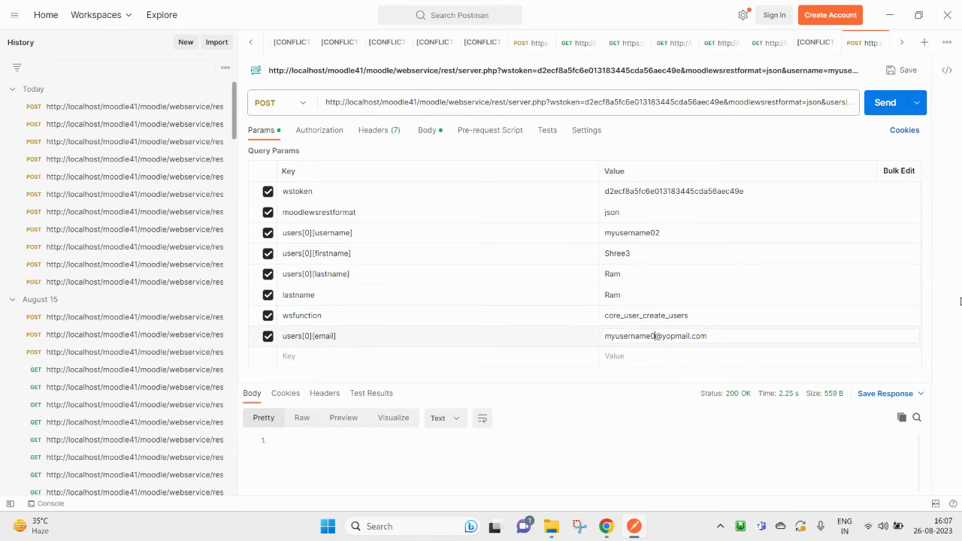
{"action": "type", "text": "3"}
{"action": "left_click", "coordinate": [656, 233]}
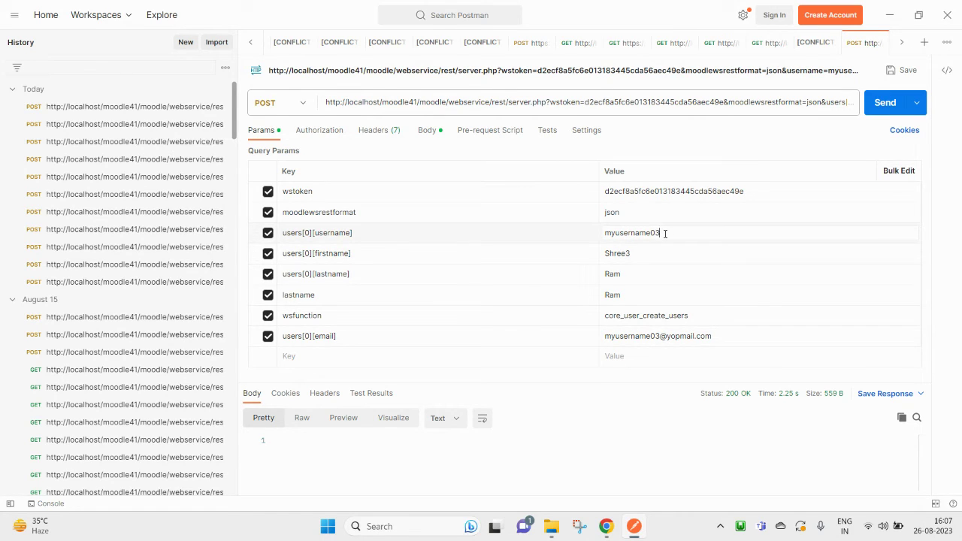
- Send the create-users request, then resend it with the leftover lastname row disabled
{"action": "left_click", "coordinate": [885, 102]}
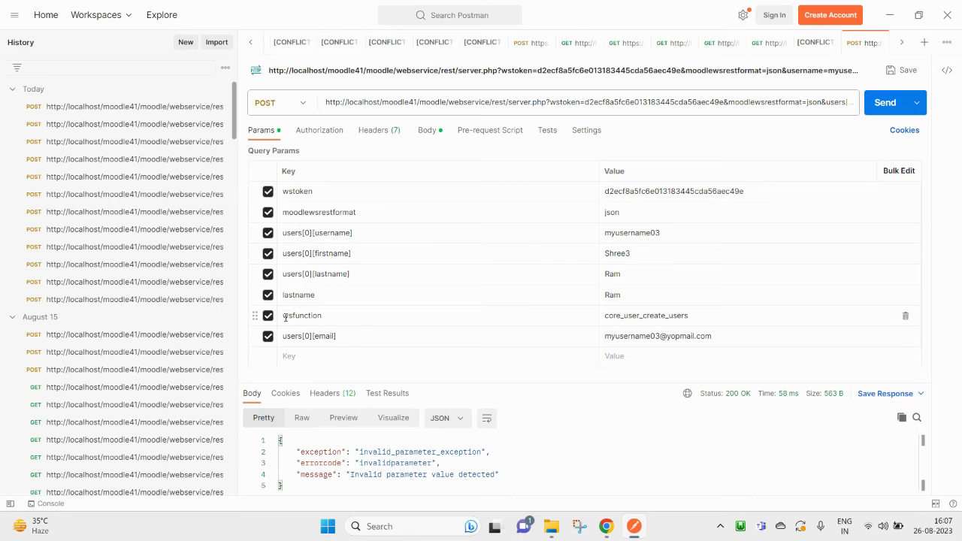
{"action": "left_click", "coordinate": [268, 297]}
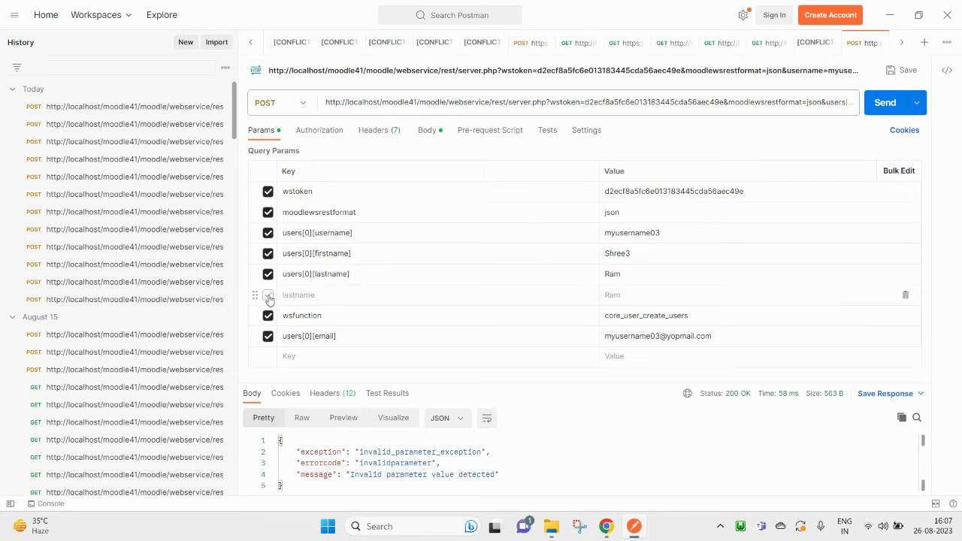
{"action": "left_click", "coordinate": [881, 106]}
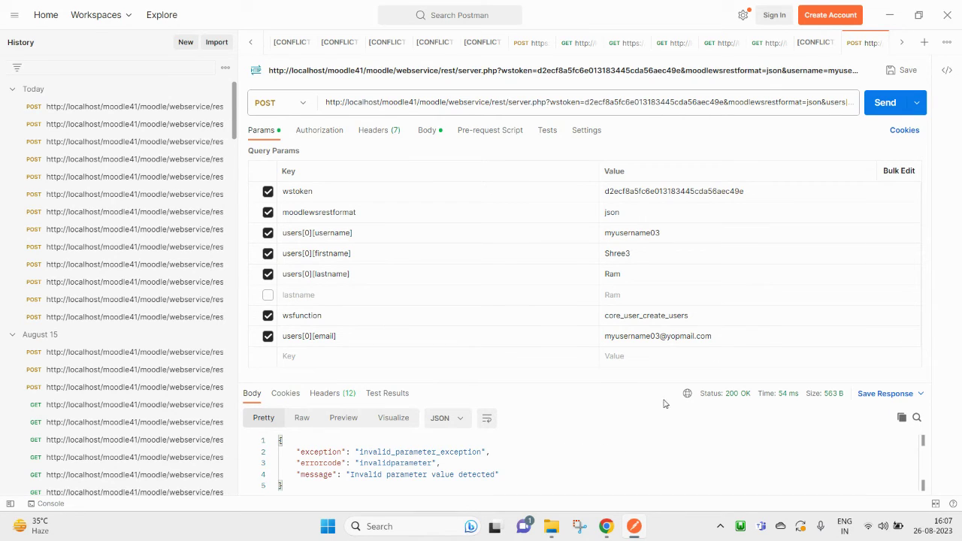
- Scroll the invalid_parameter_exception response and switch to the Moodle API documentation
{"action": "left_click_drag", "start_coordinate": [525, 382], "coordinate": [525, 366]}
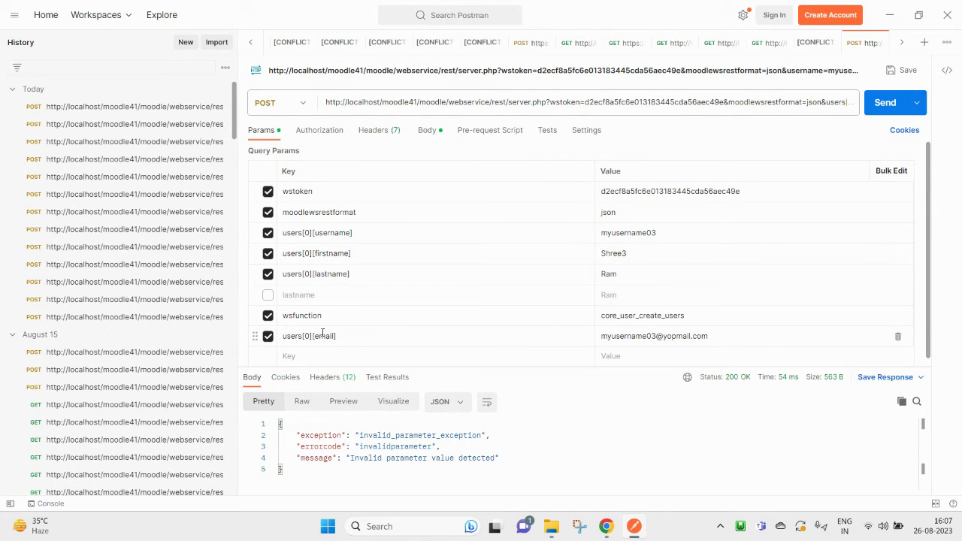
{"action": "scroll", "coordinate": [323, 335], "scroll_direction": "down", "scroll_amount": 1}
{"action": "key", "text": "alt+Tab"}
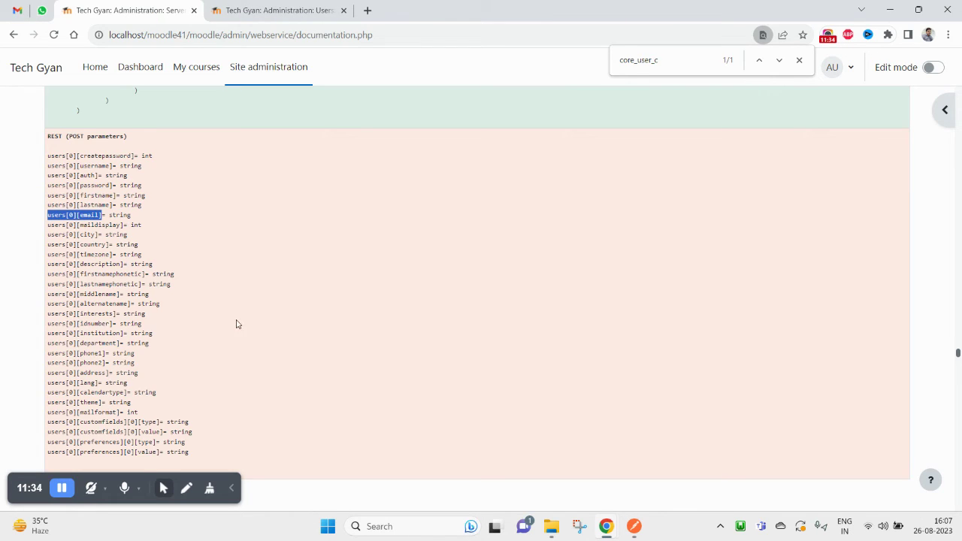
- Scroll through the core_user_create_users General structure and XML-RPC fields, then return to Postman
{"action": "scroll", "coordinate": [236, 324], "scroll_direction": "down", "scroll_amount": 10}
{"action": "scroll", "coordinate": [234, 297], "scroll_direction": "up", "scroll_amount": 4}
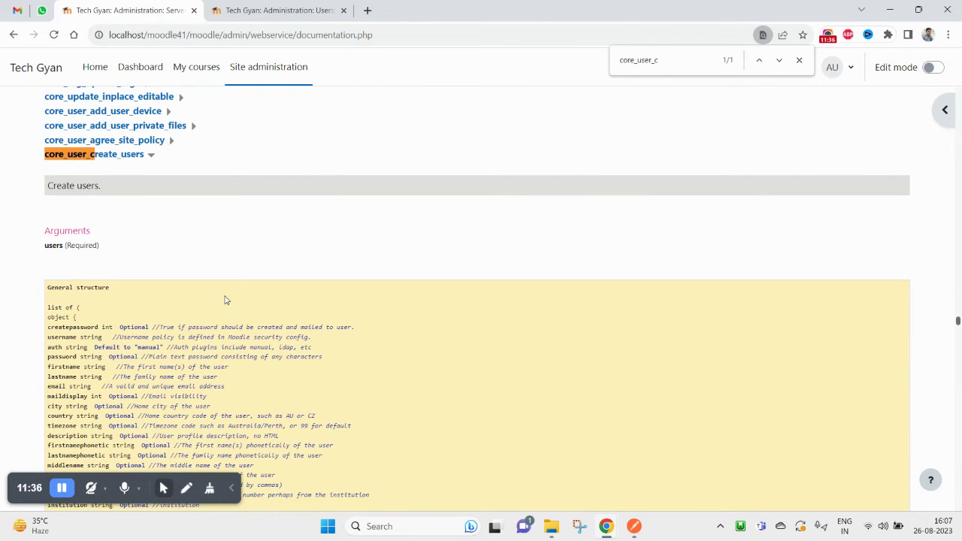
{"action": "scroll", "coordinate": [53, 305], "scroll_direction": "down", "scroll_amount": 6}
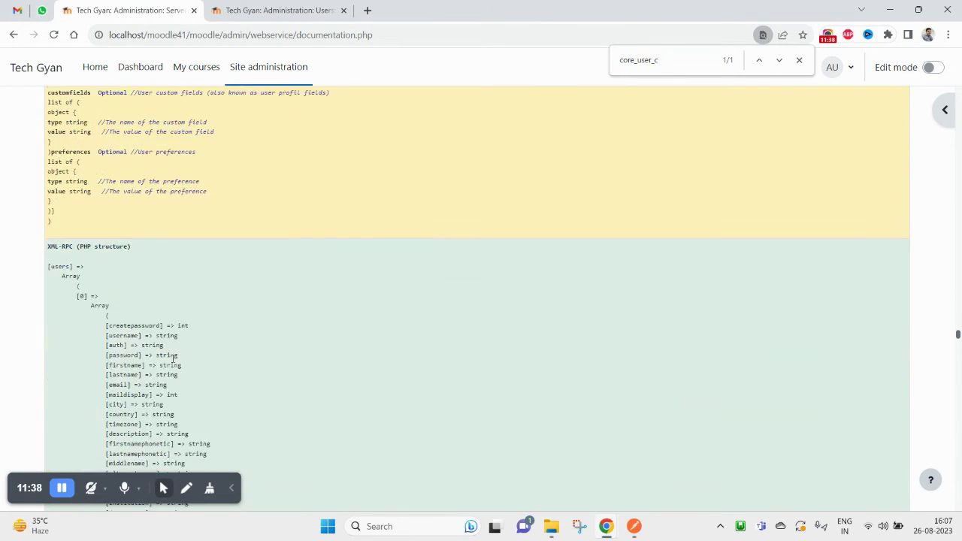
{"action": "scroll", "coordinate": [166, 339], "scroll_direction": "up", "scroll_amount": 5}
{"action": "scroll", "coordinate": [122, 275], "scroll_direction": "down", "scroll_amount": 8}
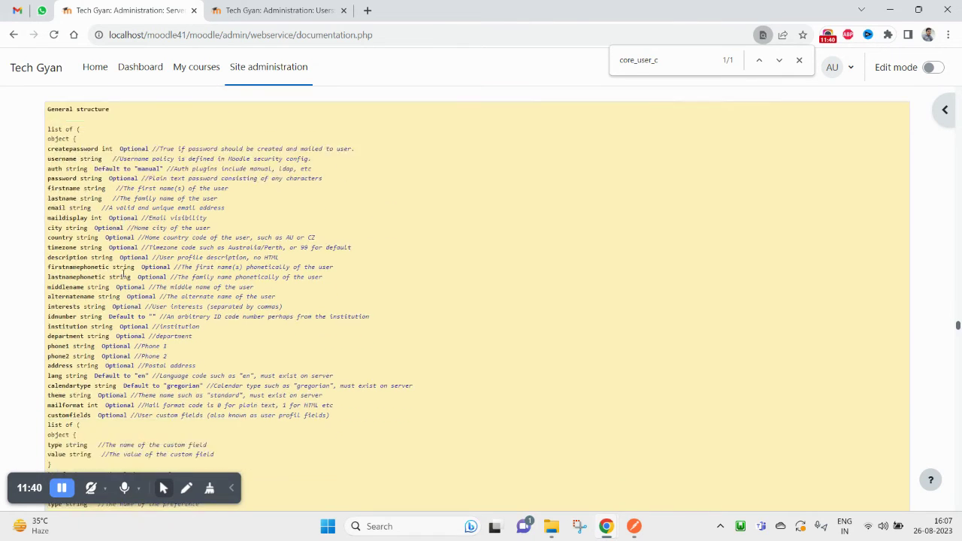
{"action": "scroll", "coordinate": [124, 275], "scroll_direction": "up", "scroll_amount": 2}
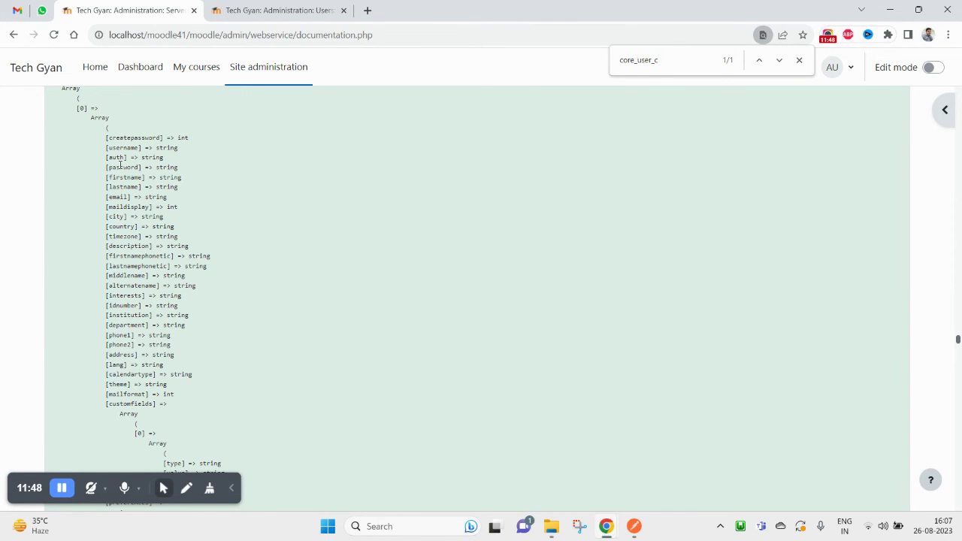
{"action": "key", "text": "alt+Tab"}
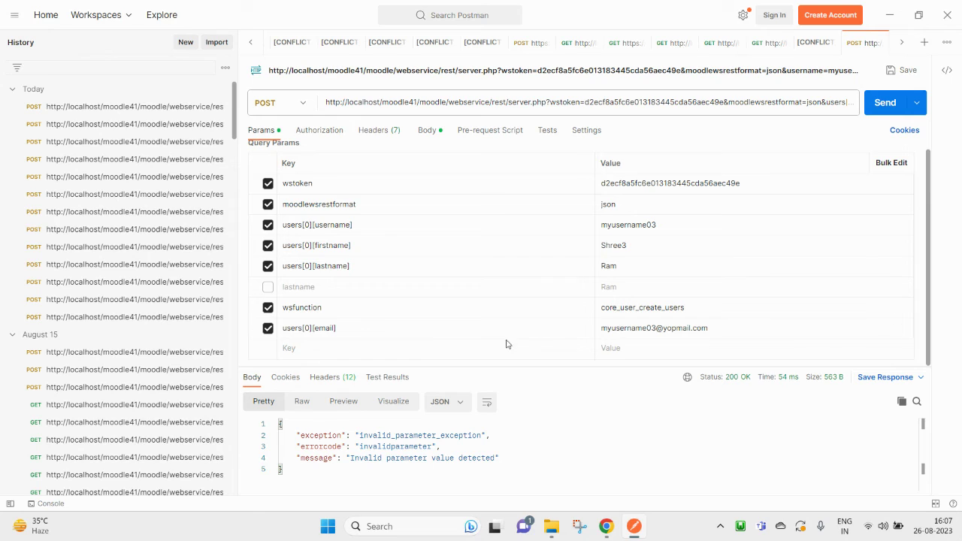
- Add a new users[0][password] parameter containing the new user's password
{"action": "triple_click", "coordinate": [356, 266]}
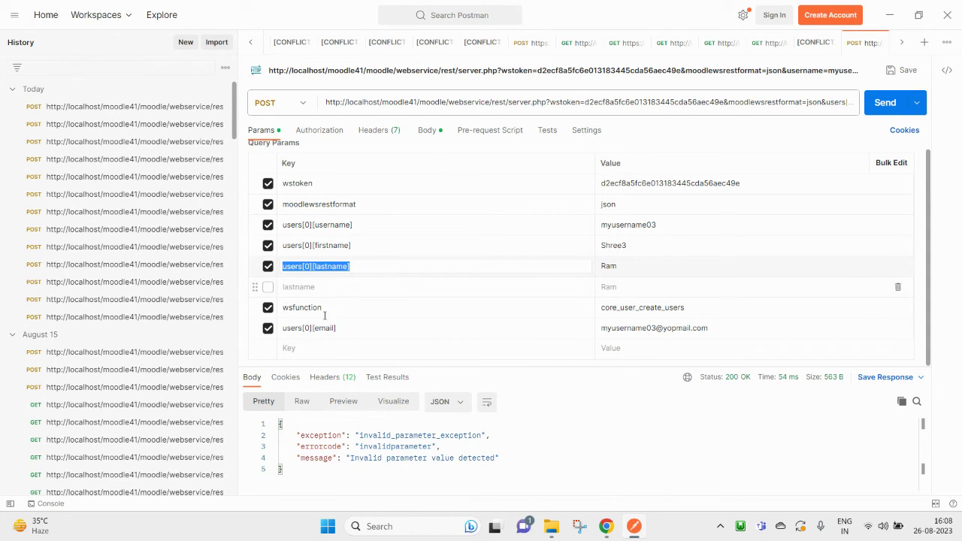
{"action": "key", "text": "ctrl+c"}
{"action": "left_click", "coordinate": [308, 348]}
{"action": "key", "text": "ctrl+v"}
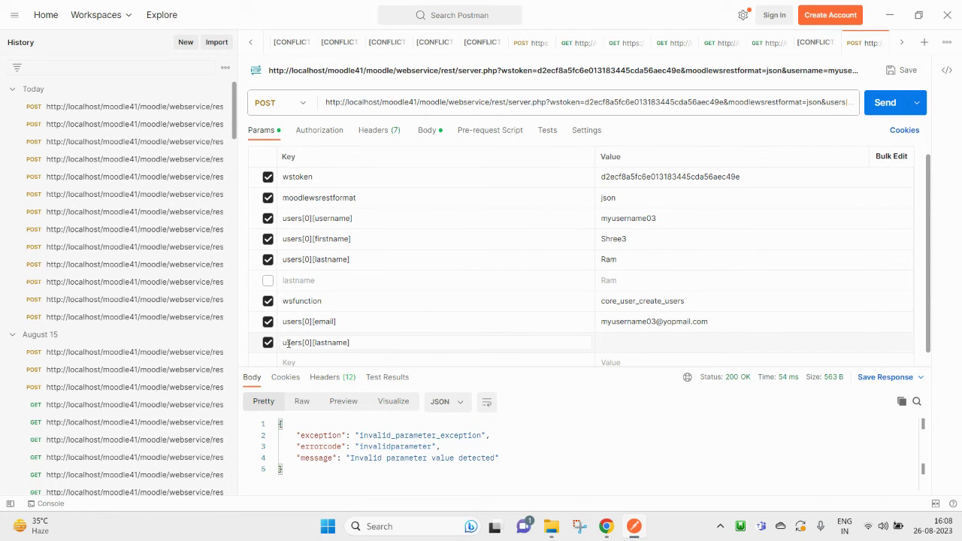
{"action": "double_click", "coordinate": [336, 342]}
{"action": "type", "text": "password"}
{"action": "left_click", "coordinate": [615, 340]}
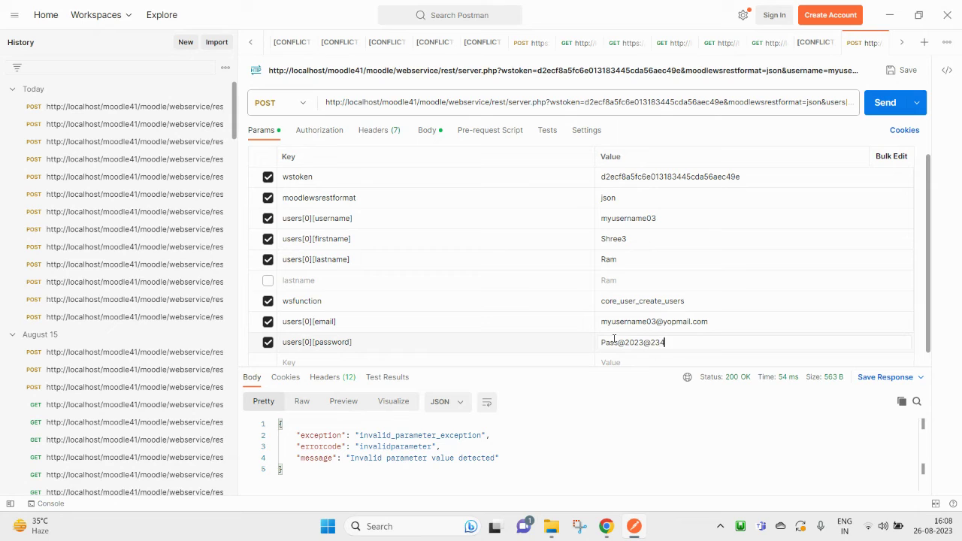
- Resend the request, which succeeds returning id 7, and select the JSON response
{"action": "left_click", "coordinate": [886, 102]}
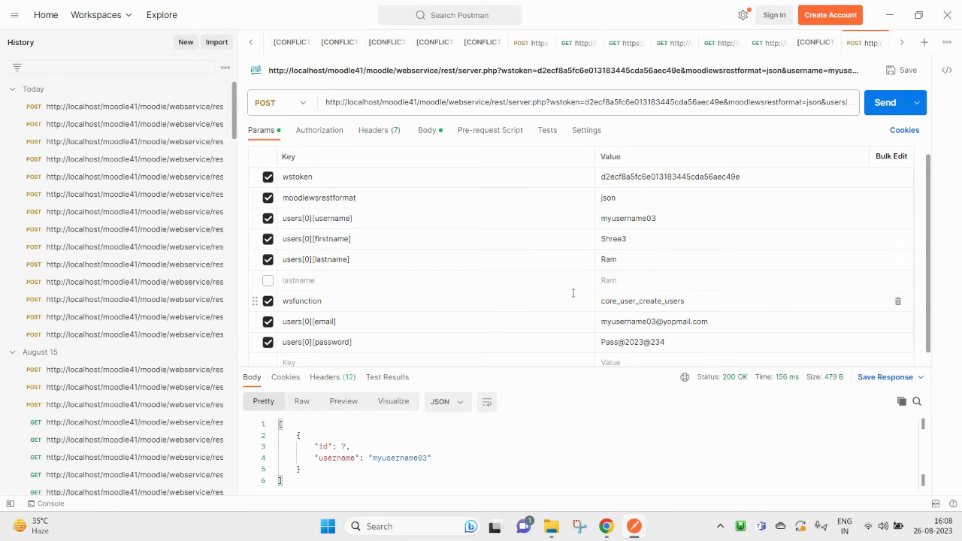
{"action": "left_click_drag", "start_coordinate": [585, 368], "coordinate": [581, 297]}
{"action": "left_click_drag", "start_coordinate": [355, 439], "coordinate": [274, 358]}
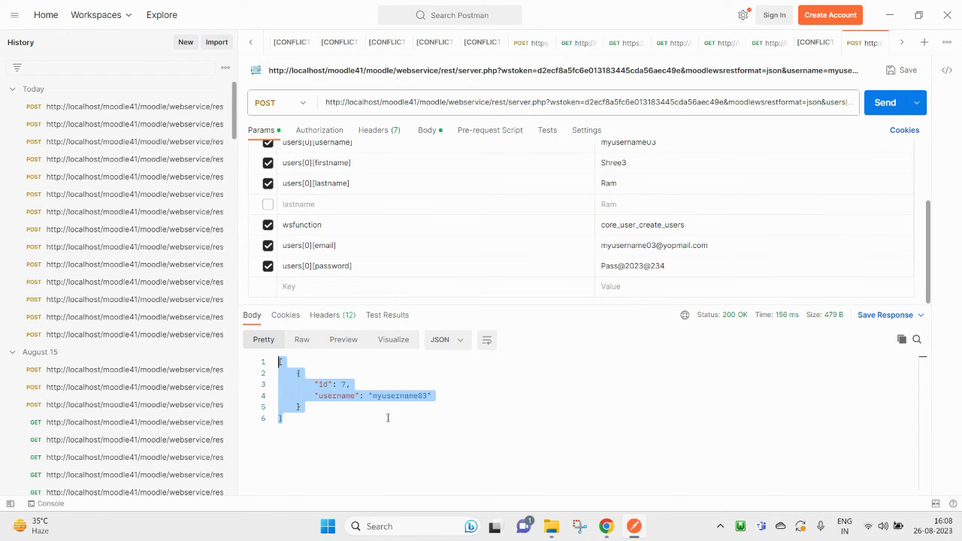
{"action": "key", "text": "alt+Tab"}
- Reload the Moodle users list in Chrome so it shows 6 users
{"action": "left_click", "coordinate": [287, 11]}
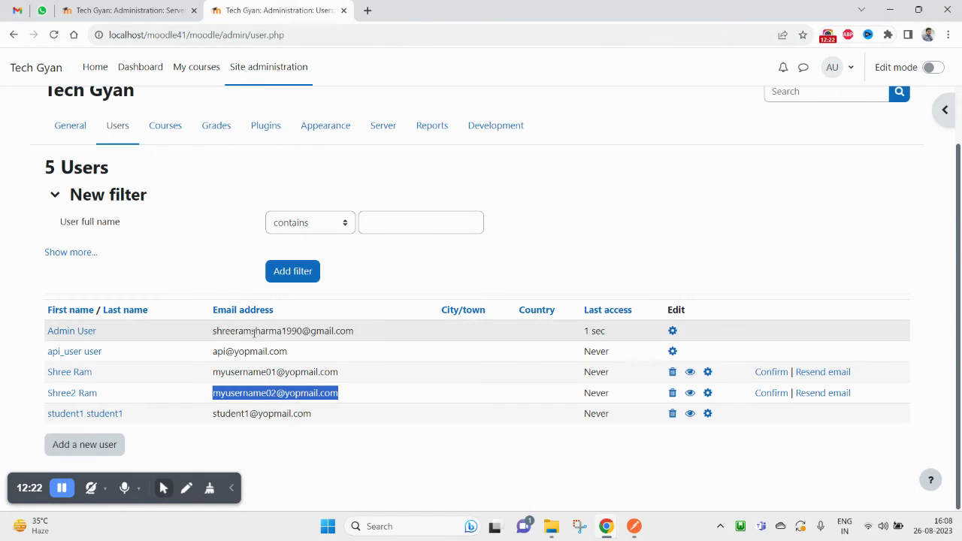
{"action": "right_click", "coordinate": [515, 164]}
{"action": "right_click", "coordinate": [422, 178]}
{"action": "left_click", "coordinate": [471, 219]}
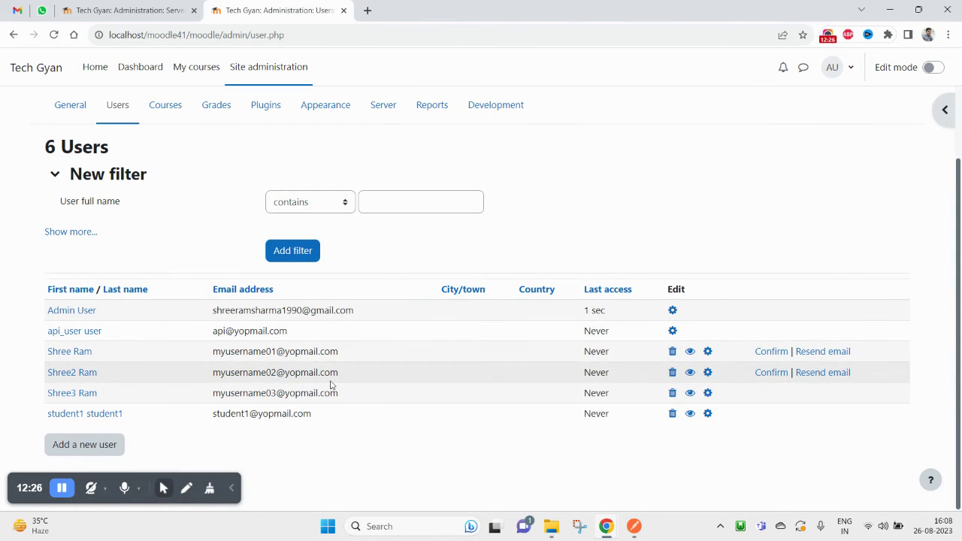
- Inspect the new user's e-mail and Never last-access entry, then return to the documentation tab
{"action": "triple_click", "coordinate": [231, 395]}
{"action": "left_click_drag", "start_coordinate": [779, 400], "coordinate": [599, 404]}
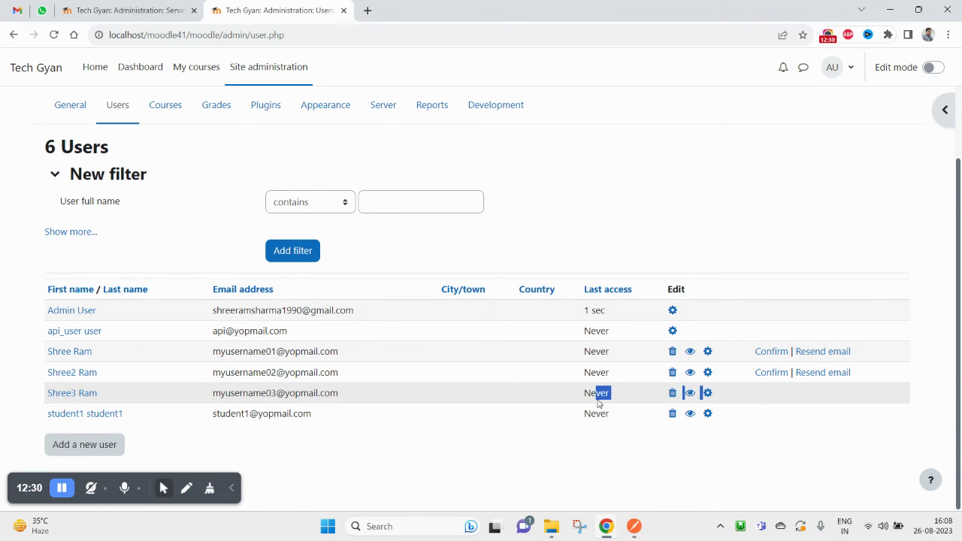
{"action": "left_click", "coordinate": [302, 399]}
{"action": "triple_click", "coordinate": [303, 398]}
{"action": "key", "text": "alt+Tab"}
{"action": "key", "text": "alt+Tab"}
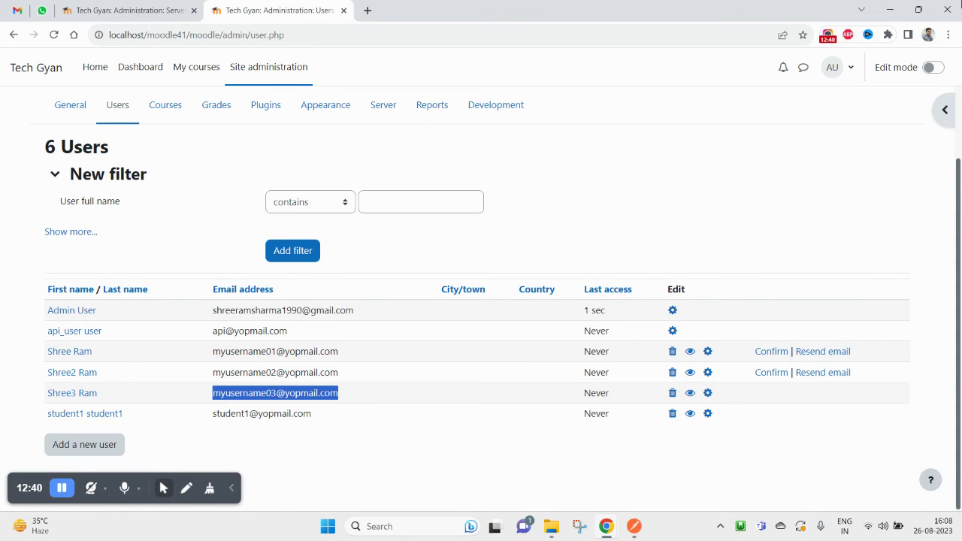
{"action": "left_click", "coordinate": [148, 11]}
- Scroll to the top of the API documentation and look at auth_email_get_signup_settings
{"action": "key", "text": "Return"}
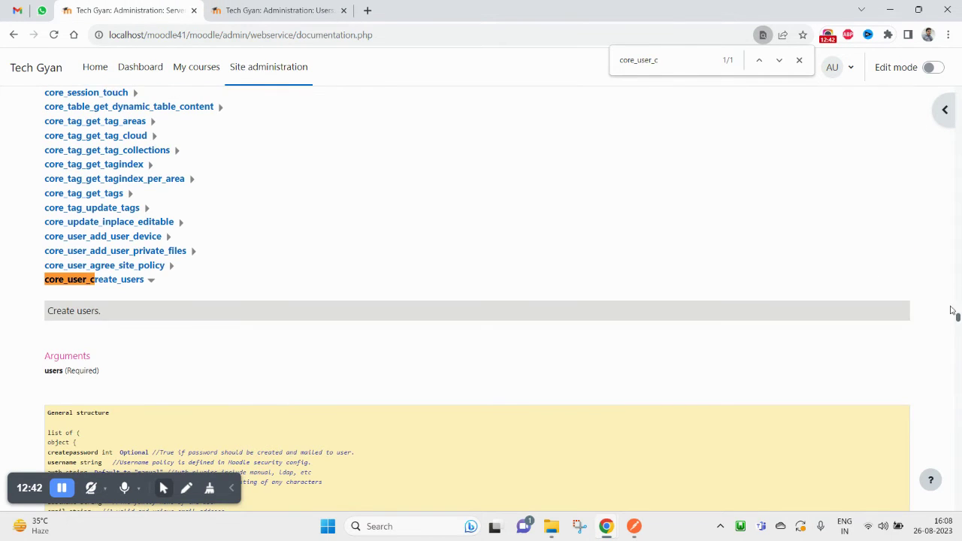
{"action": "left_click_drag", "start_coordinate": [959, 322], "coordinate": [958, 88]}
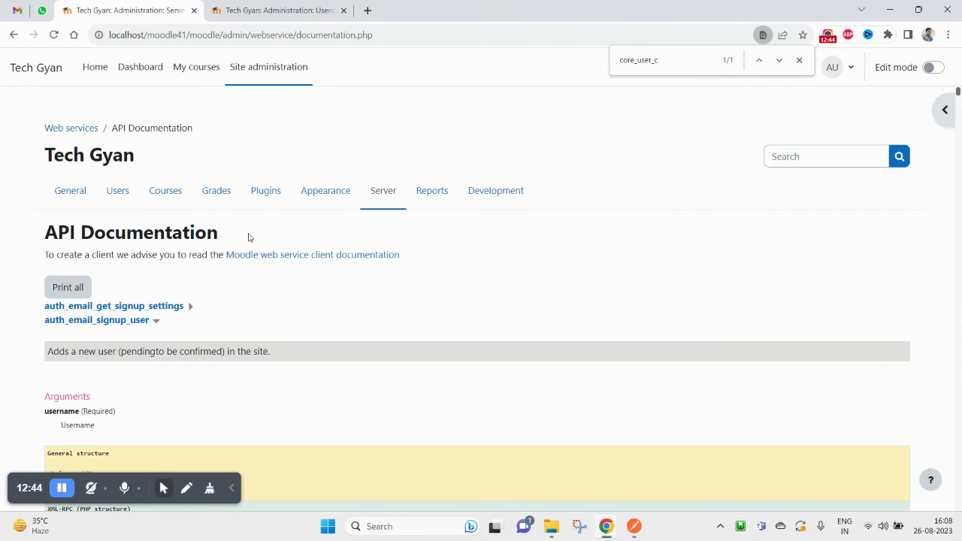
{"action": "left_click_drag", "start_coordinate": [45, 307], "coordinate": [188, 309]}
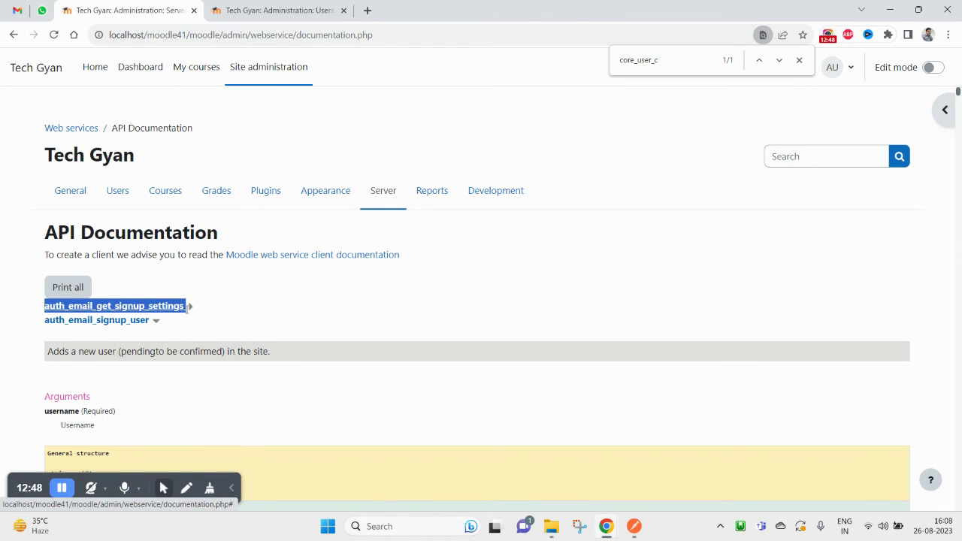
{"action": "left_click", "coordinate": [82, 337]}
{"action": "double_click", "coordinate": [82, 336]}
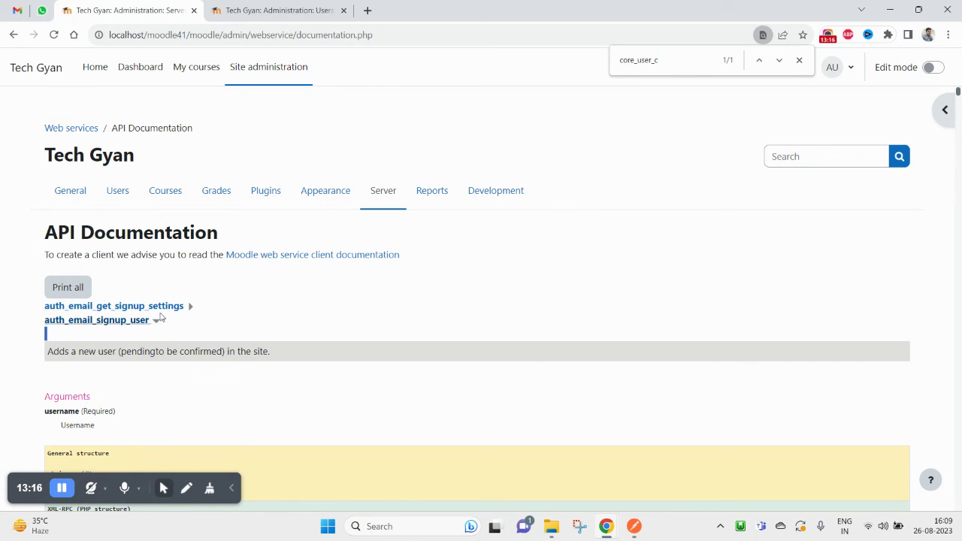
- Check auth_email_signup_user in the docs, then settle on the 6-user Users list
{"action": "left_click", "coordinate": [275, 10]}
{"action": "key", "text": "ctrl+shift+Tab"}
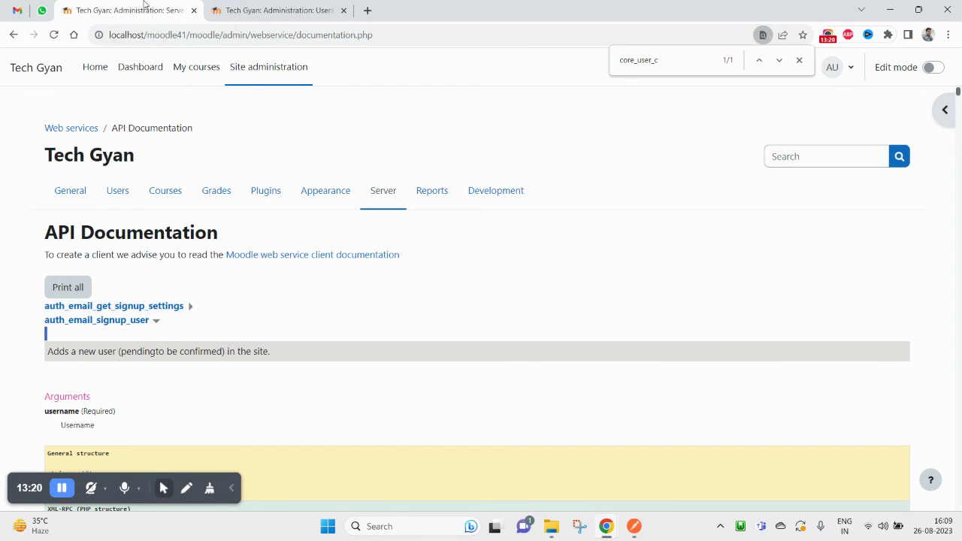
{"action": "triple_click", "coordinate": [122, 335]}
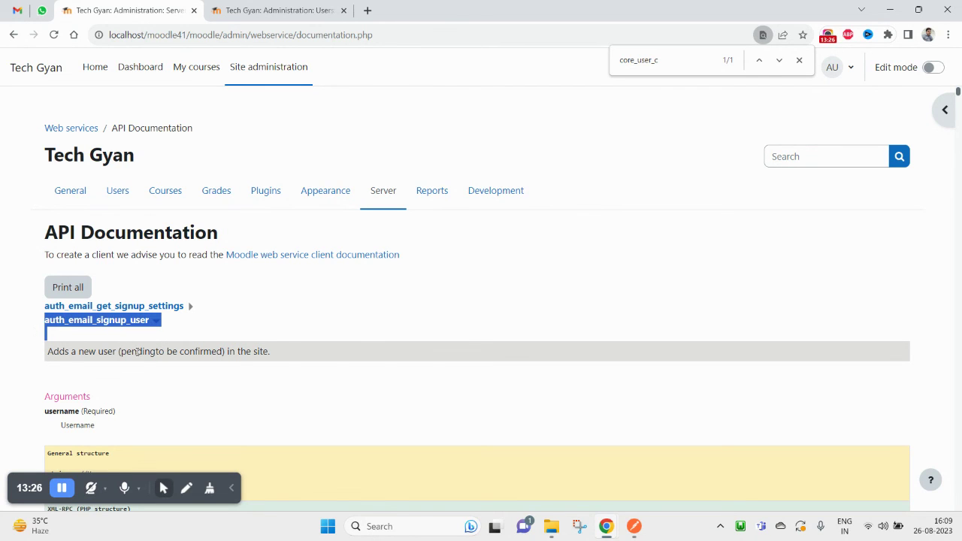
{"action": "left_click", "coordinate": [315, 10]}
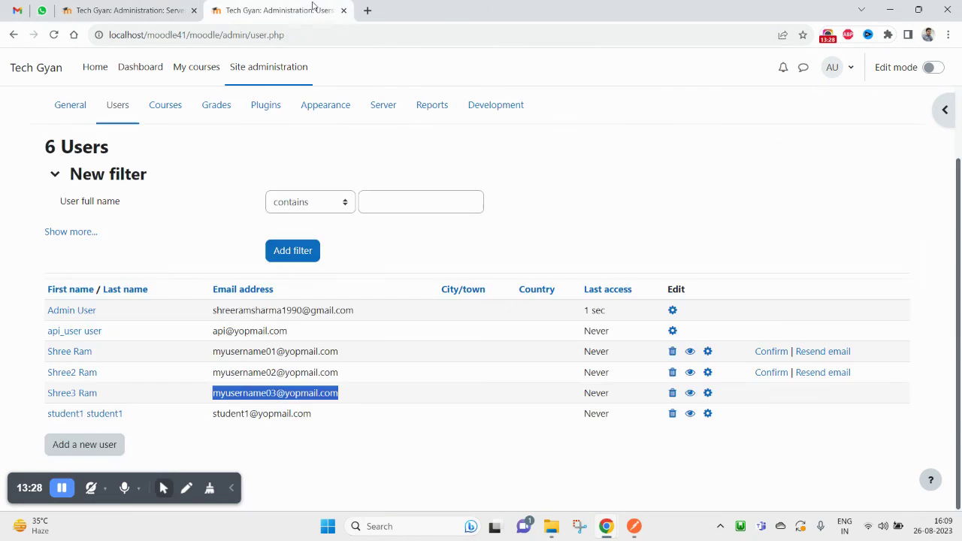
{"action": "left_click", "coordinate": [107, 9]}
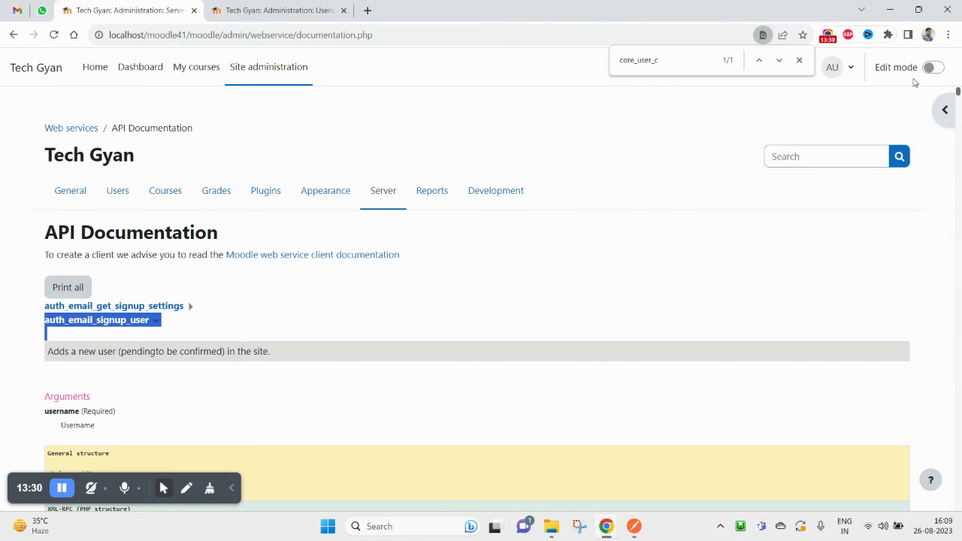
{"action": "left_click", "coordinate": [670, 60]}
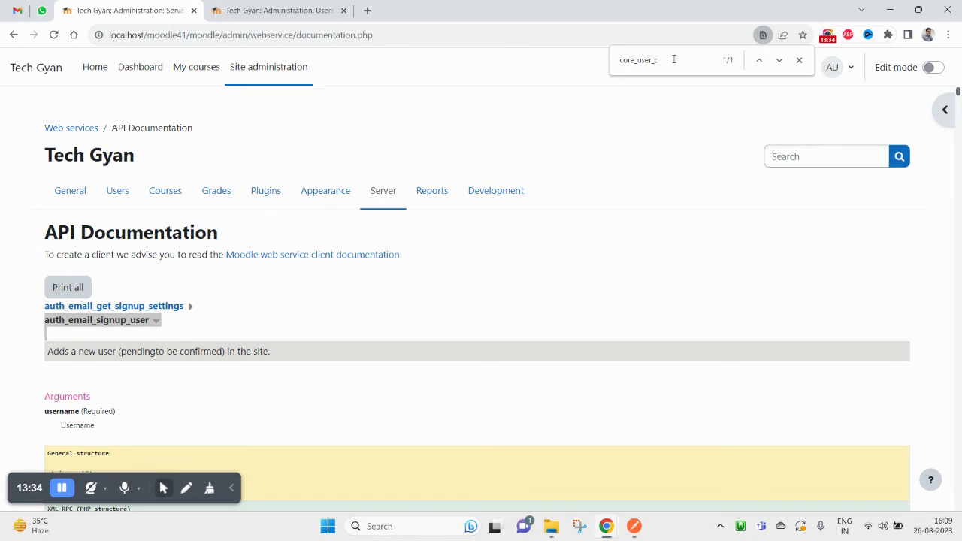
{"action": "left_click", "coordinate": [279, 9]}
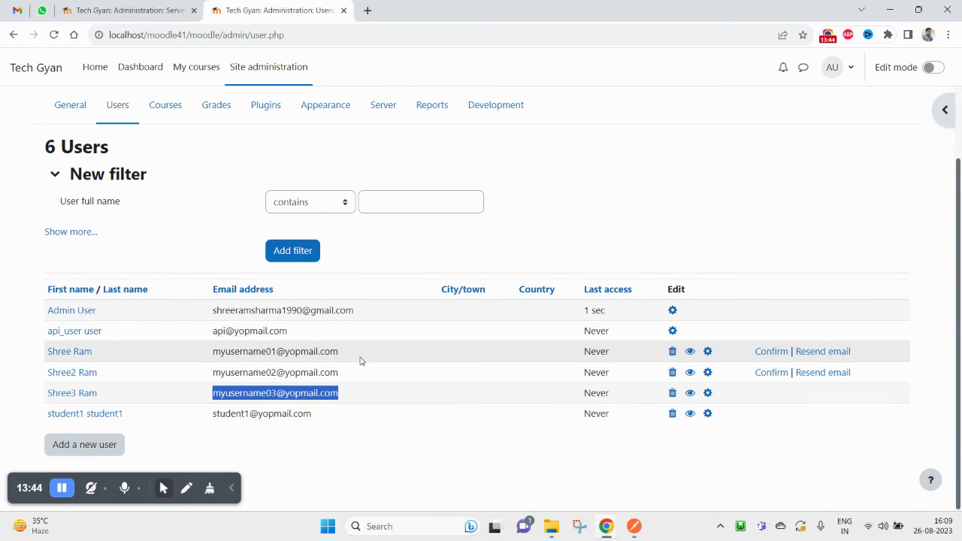
{"action": "left_click", "coordinate": [566, 218]}
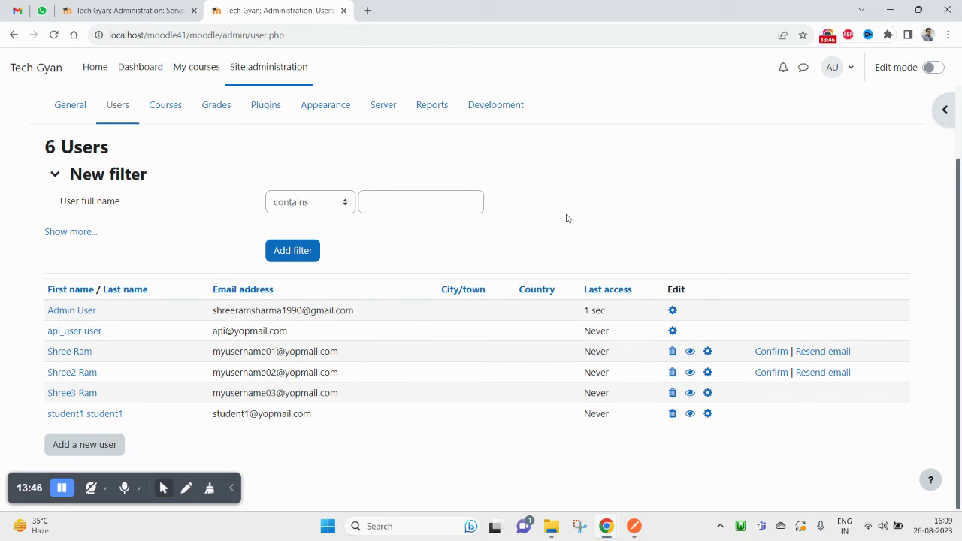